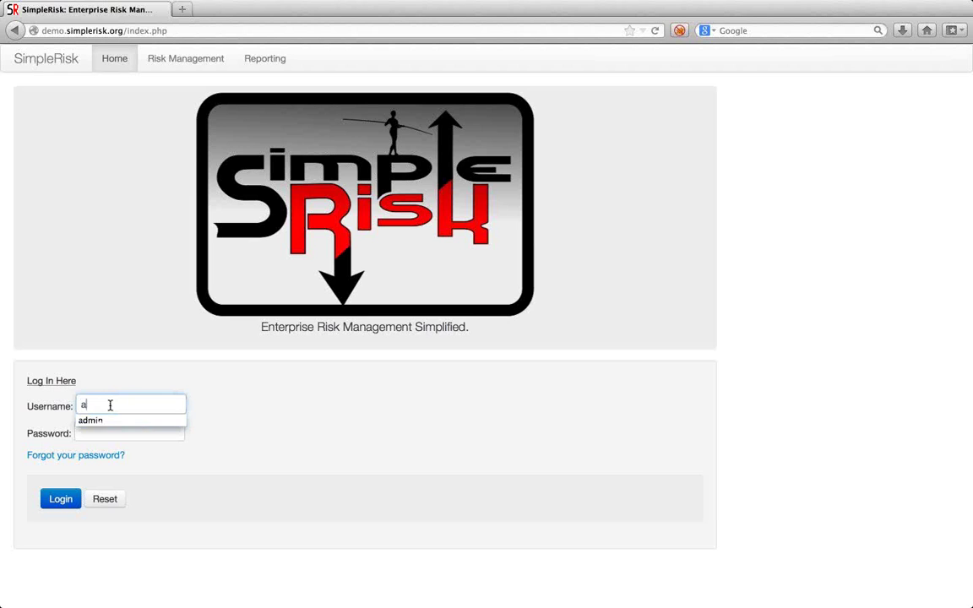
Log in to SimpleRisk with the suggested username and the account password.
key("Tab")
type("adssword")
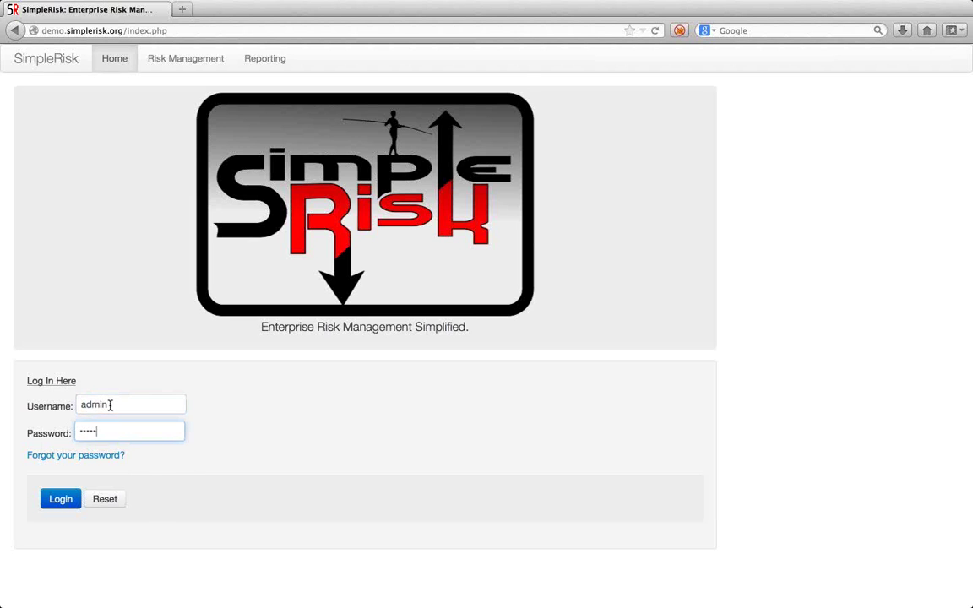
key("Return")
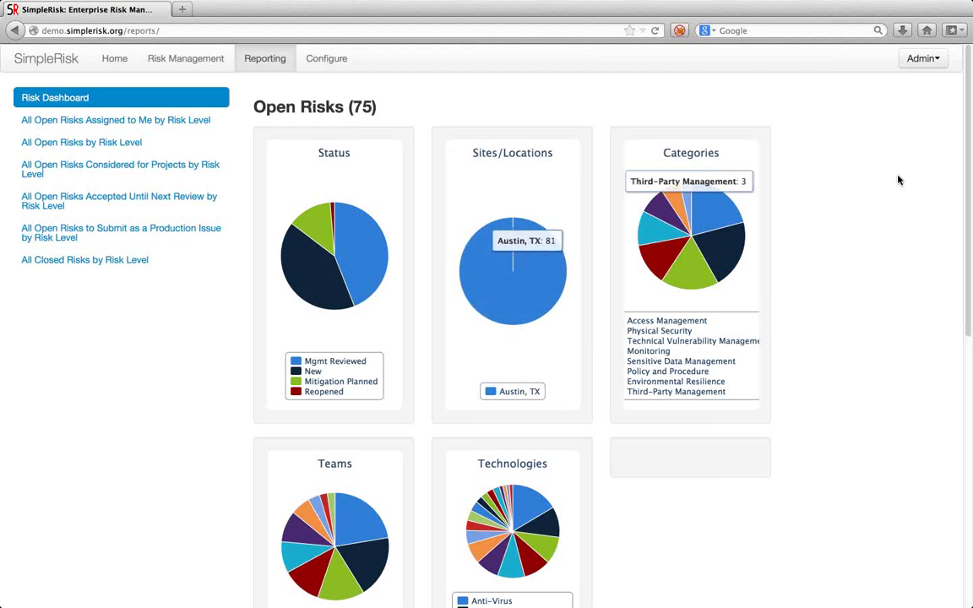
Look over the dashboard's 75 open and 13 closed risk pie charts, then open the configuration settings.
scroll(677, 490, "down", 3)
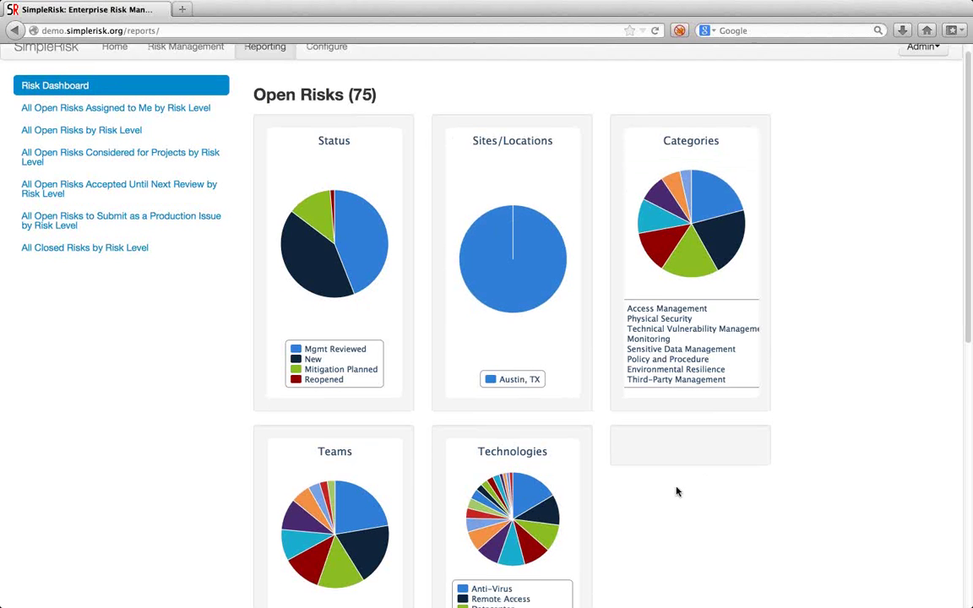
scroll(678, 490, "down", 10)
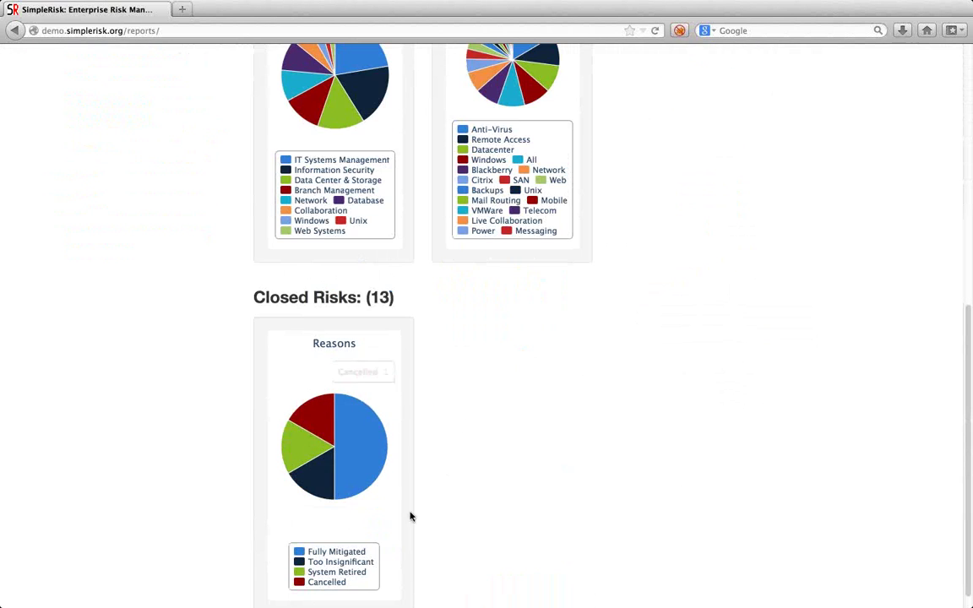
scroll(560, 318, "up", 13)
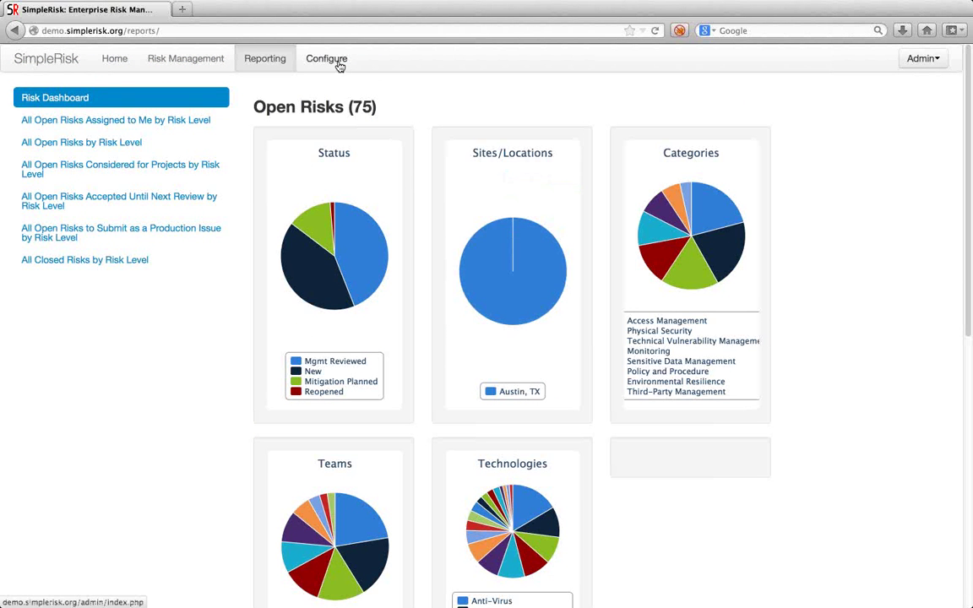
left_click(339, 65)
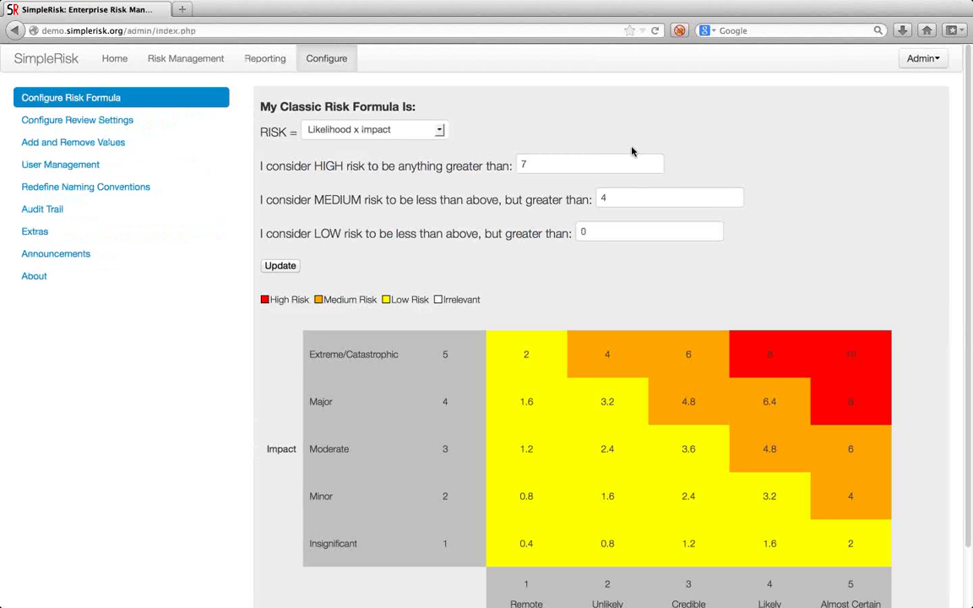
Change the risk formula to Likelihood x Impact + 2(Impact) and save it.
key("ctrl+minus")
key("ctrl+minus")
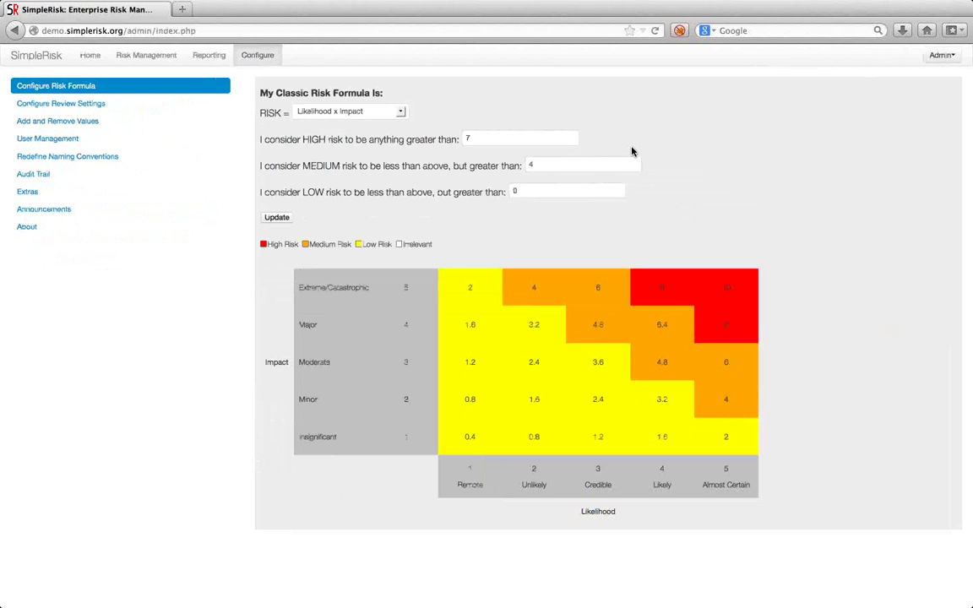
left_click(397, 117)
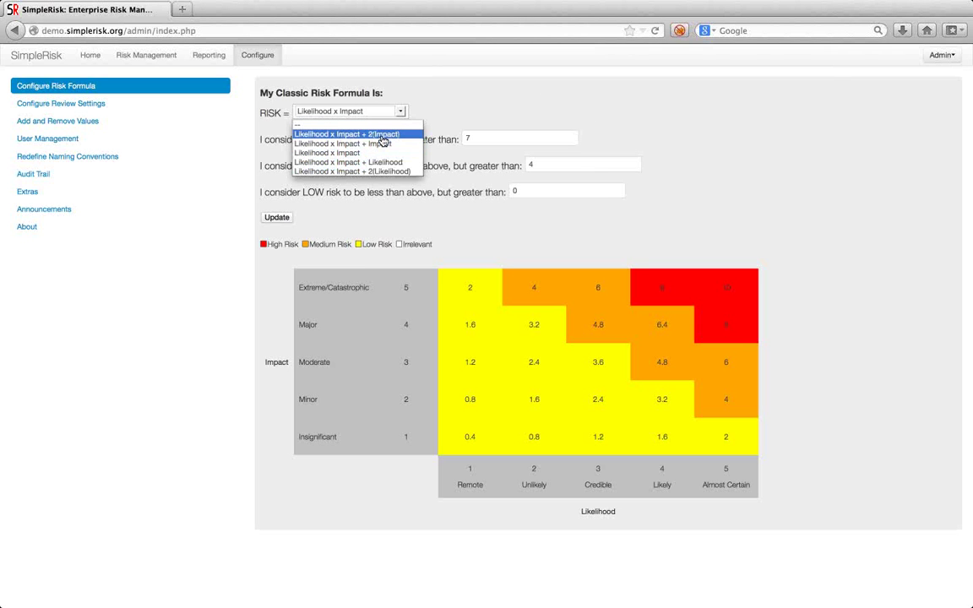
left_click(384, 144)
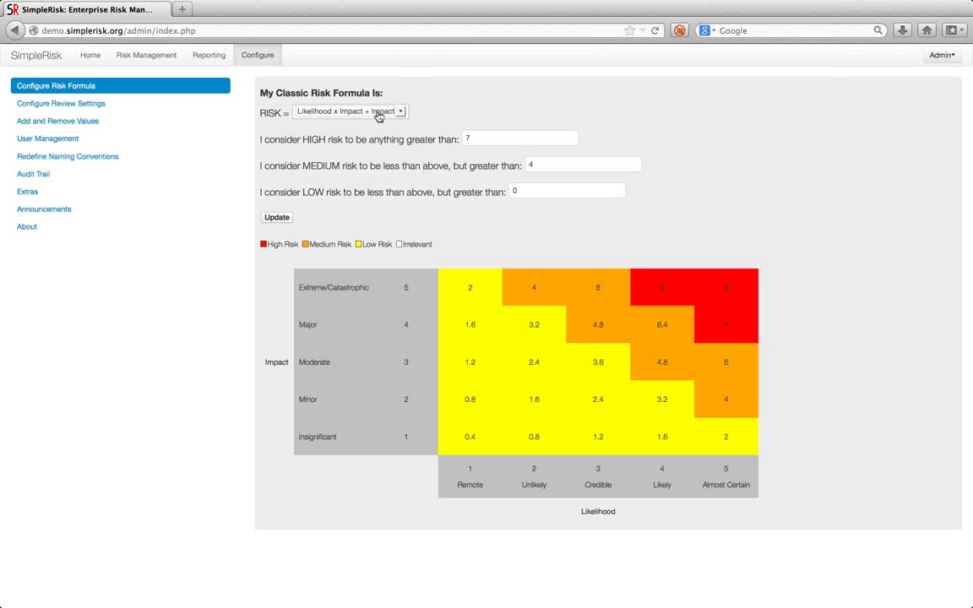
left_click(379, 113)
left_click(374, 134)
left_click(277, 217)
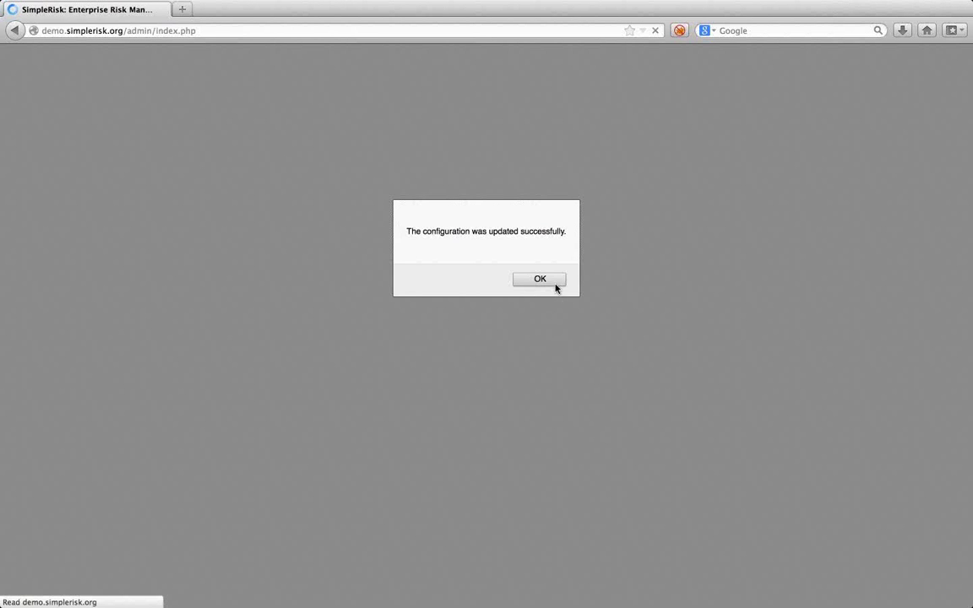
left_click(550, 281)
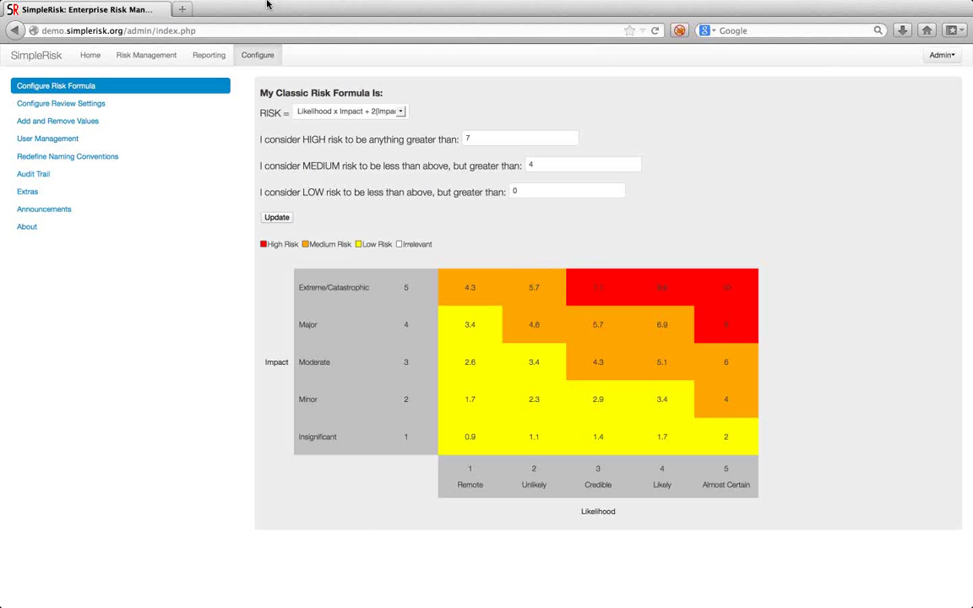
Restore the Likelihood x Impact risk formula and save it, then open Configure Review Settings.
left_click(371, 113)
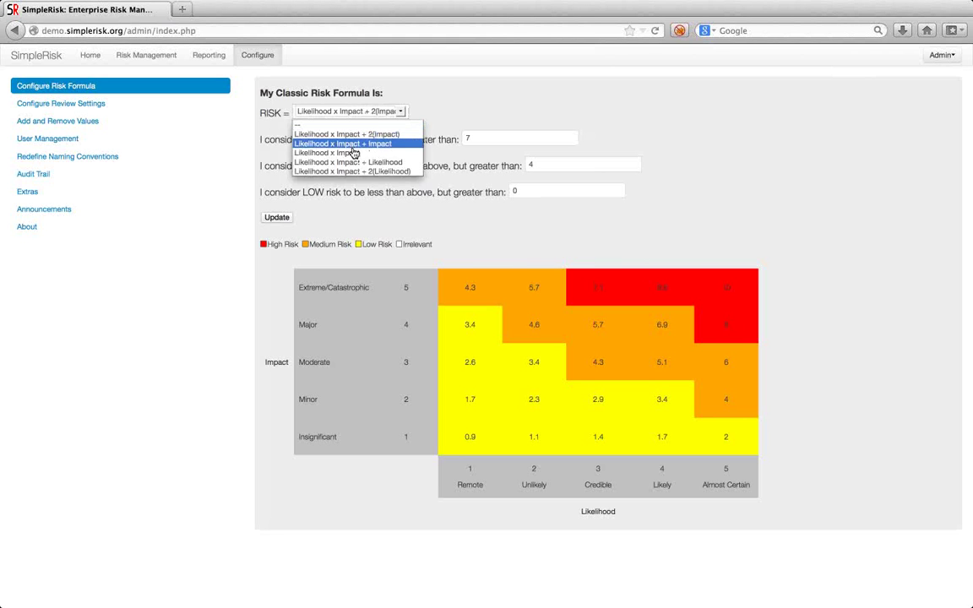
left_click(353, 153)
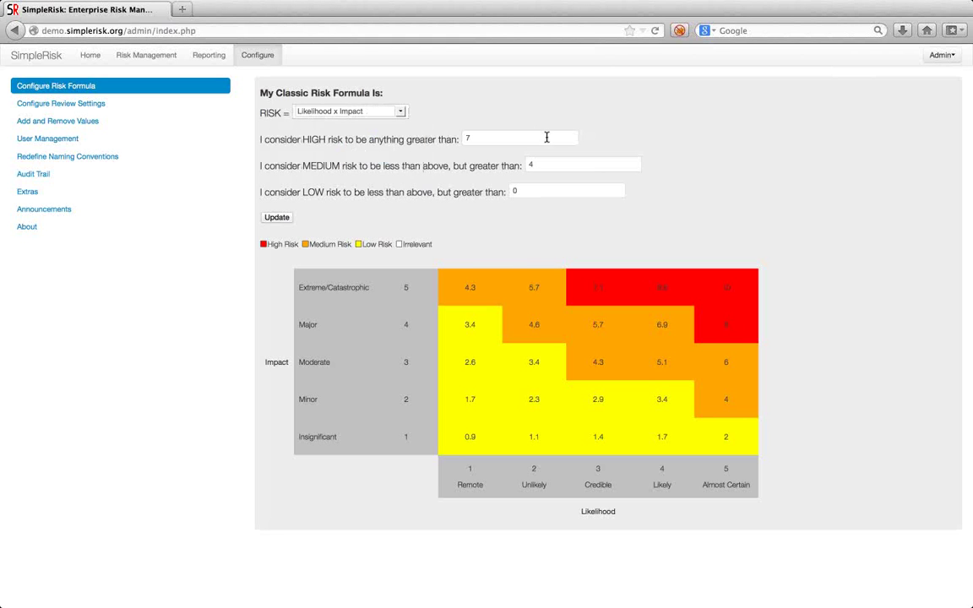
left_click_drag(545, 137, 459, 135)
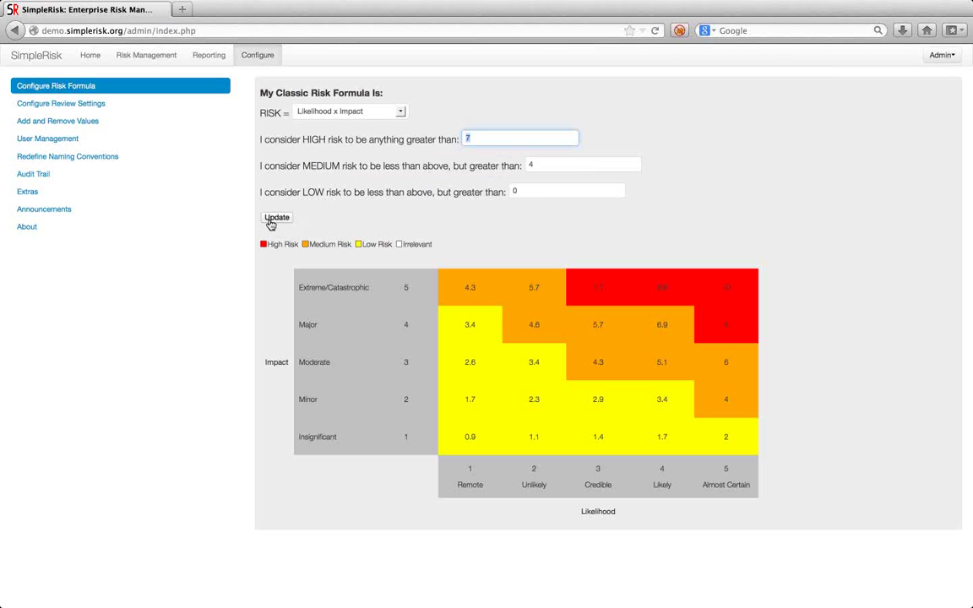
left_click(558, 162)
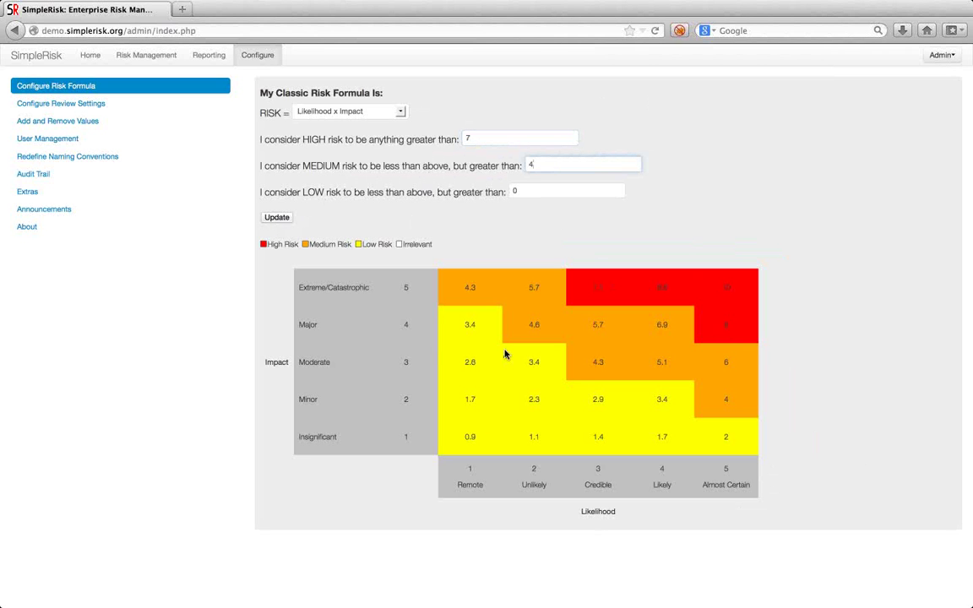
left_click(279, 218)
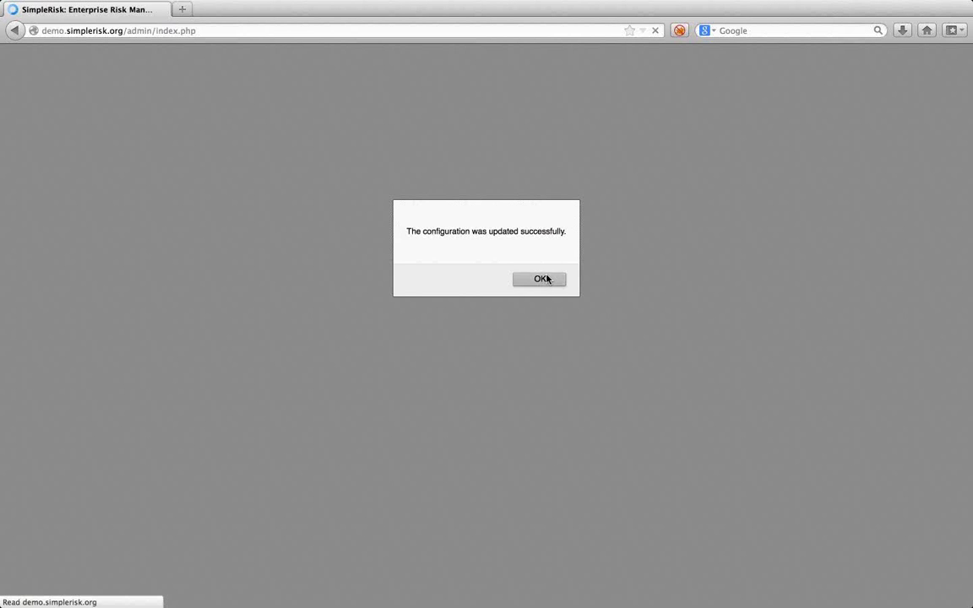
left_click(536, 279)
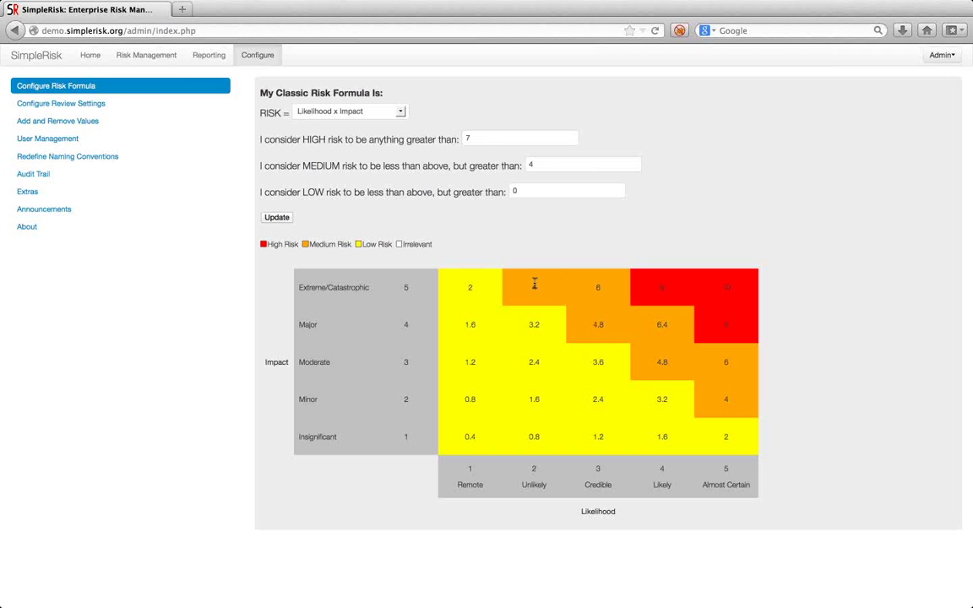
left_click(61, 104)
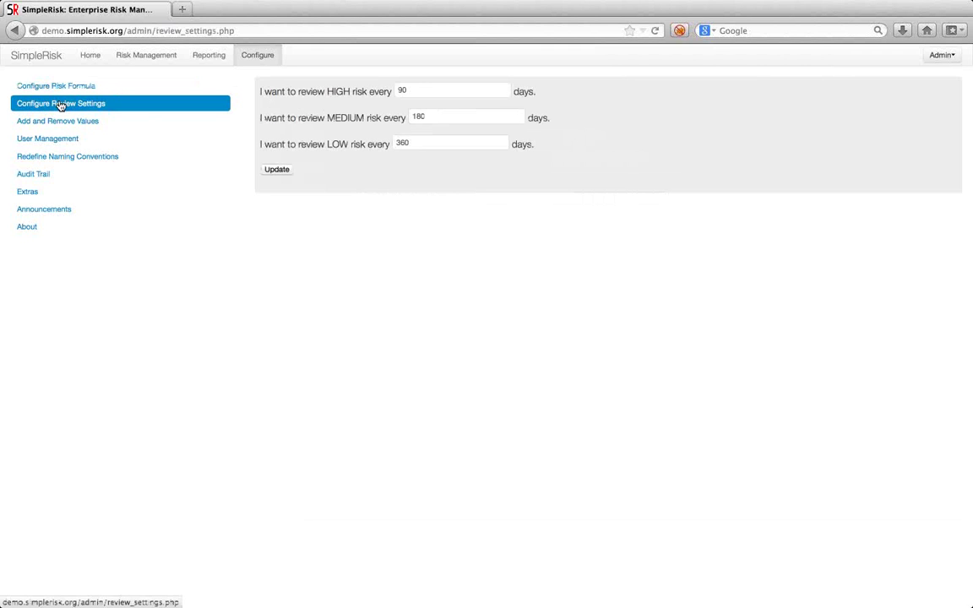
Check the HIGH, MEDIUM and LOW review intervals of 90, 180 and 360 days, then open Add and Remove Values.
double_click(423, 90)
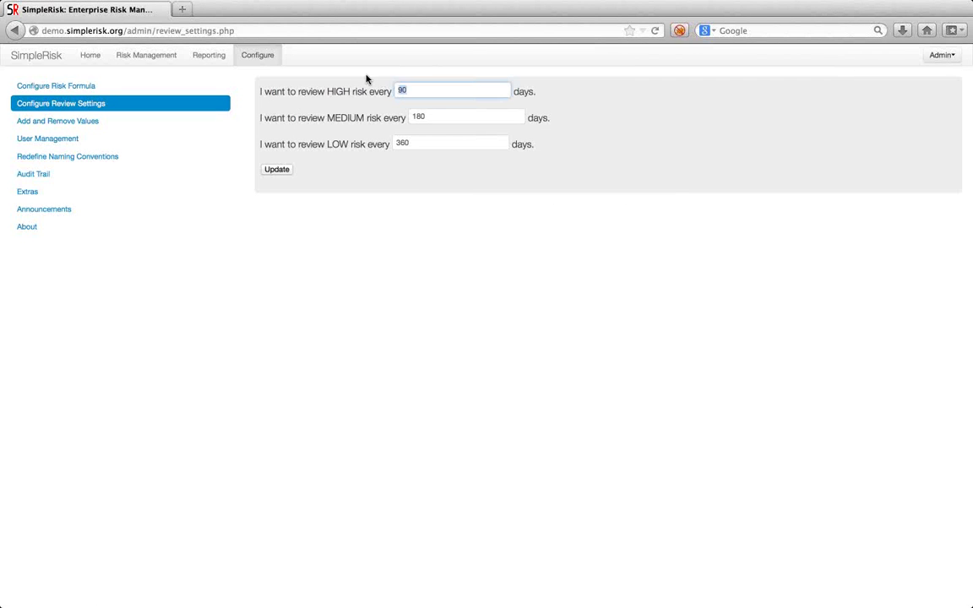
key("Tab")
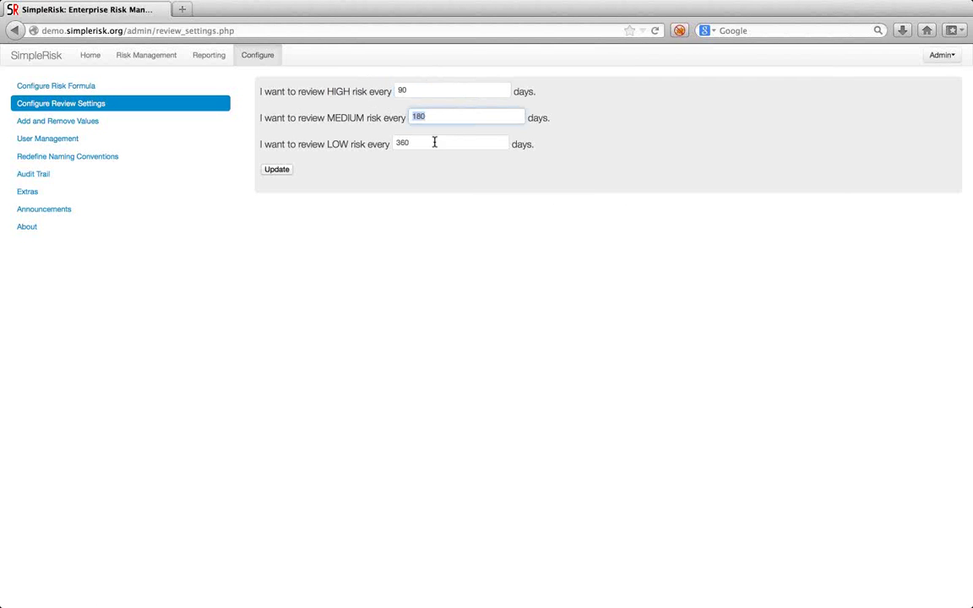
key("Tab")
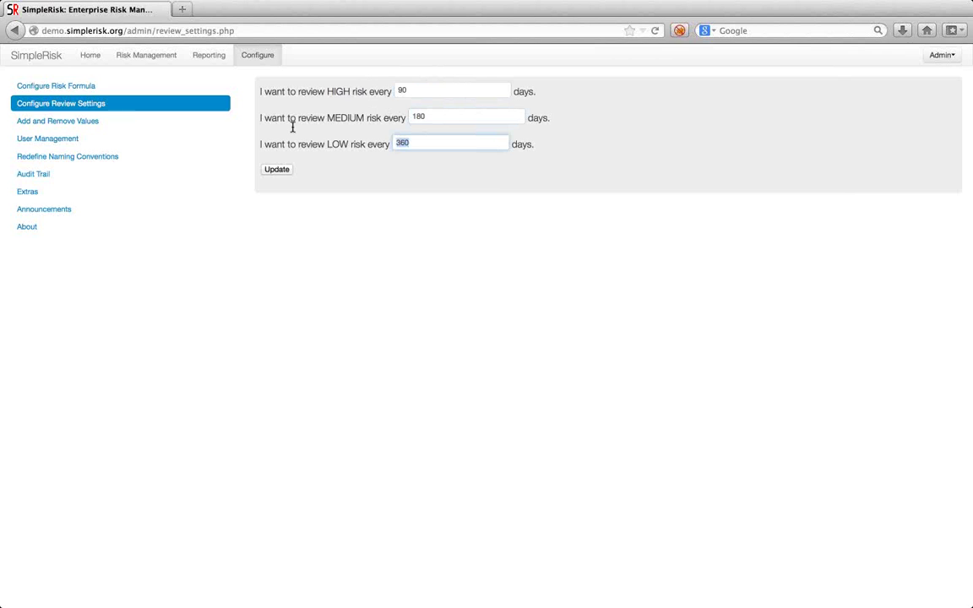
left_click(135, 121)
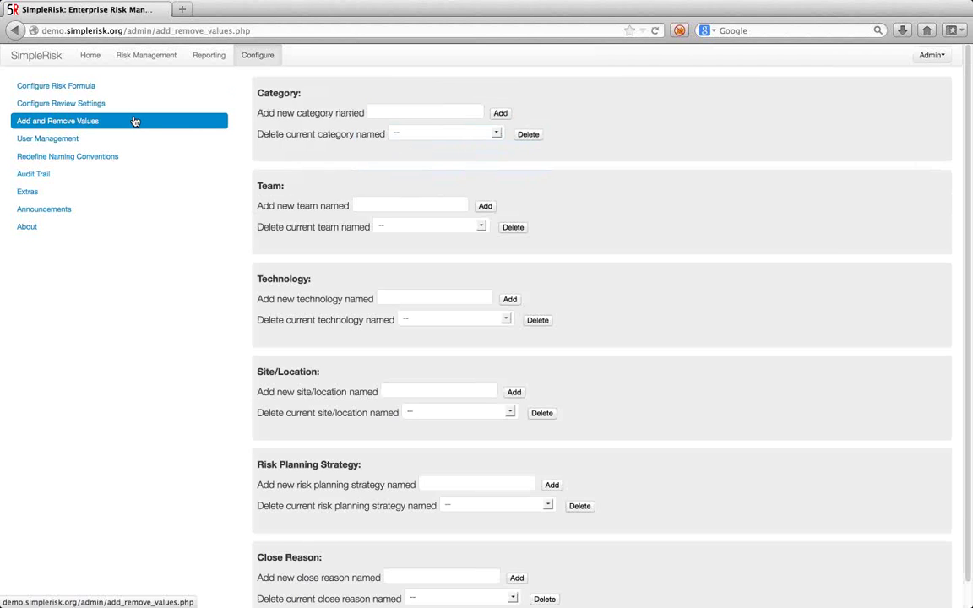
Browse the existing risk categories and teams without deleting any, then go to User Management.
left_click(429, 137)
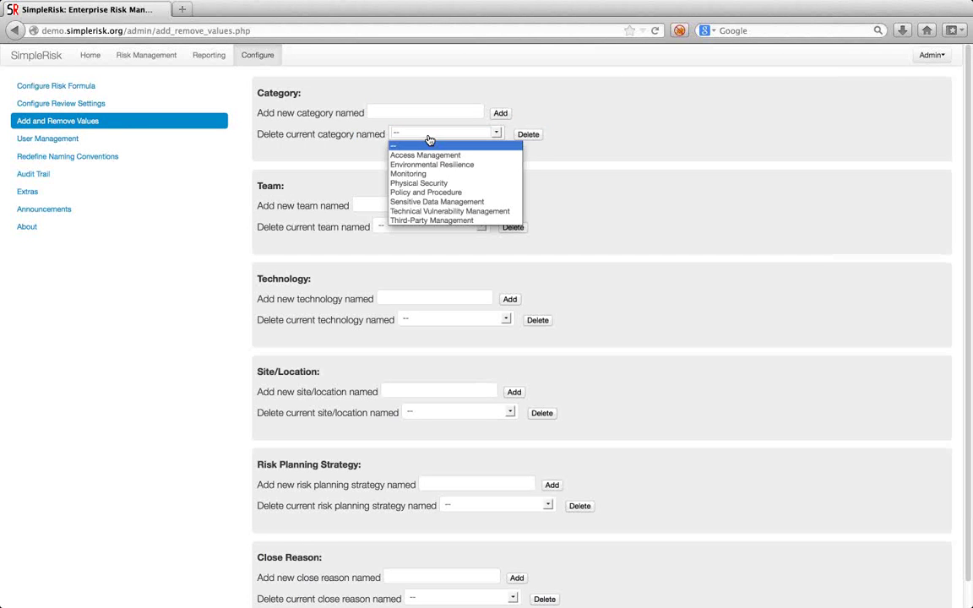
left_click(591, 156)
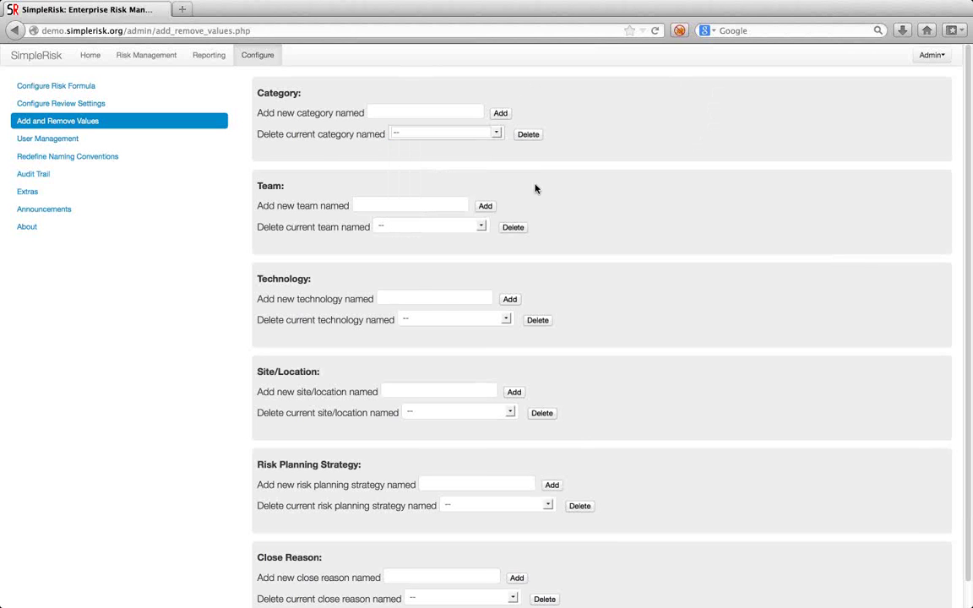
left_click(455, 228)
left_click(613, 170)
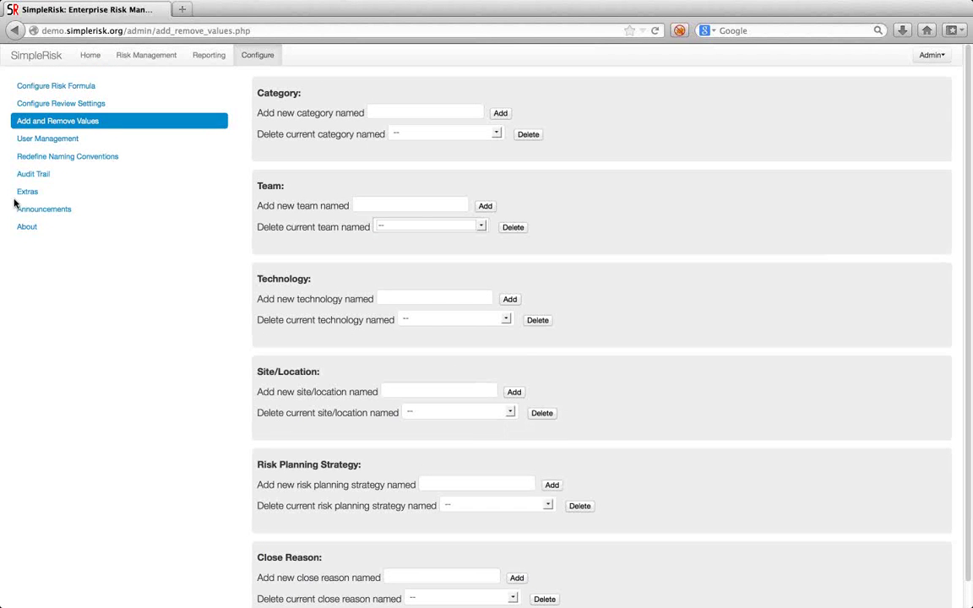
left_click(55, 147)
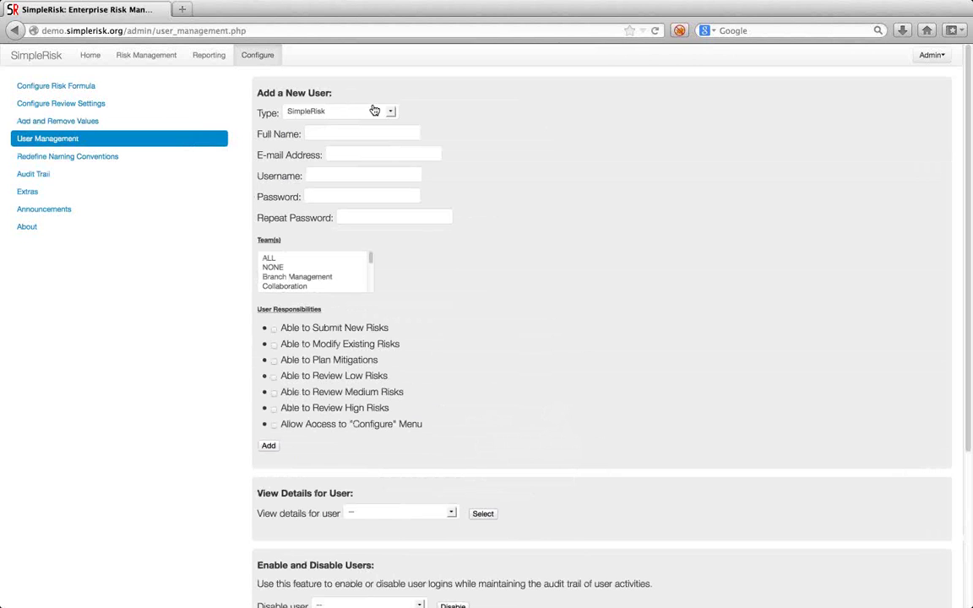
Look over the Add a New User form and the list of users whose details can be viewed.
left_click(413, 131)
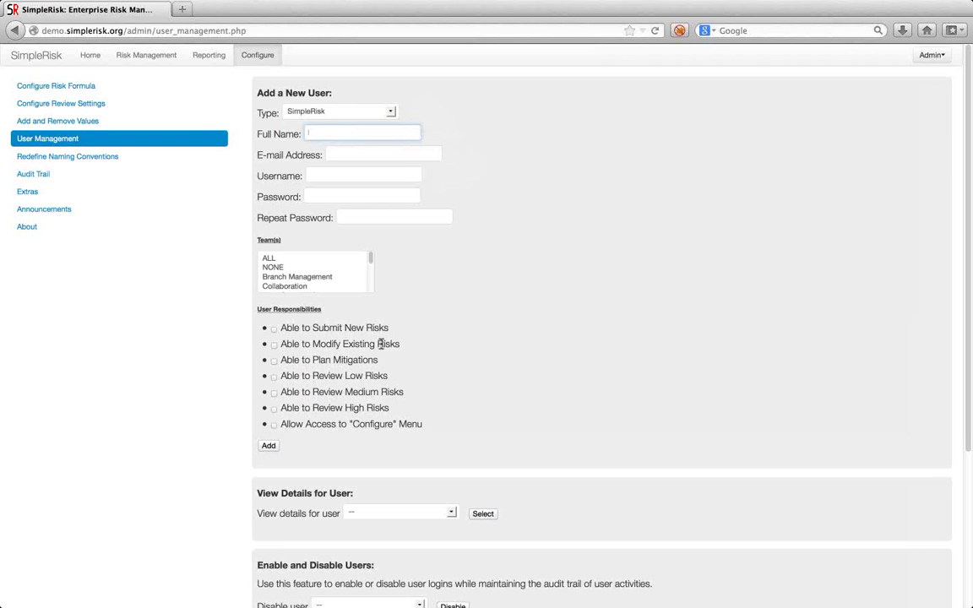
mouse_move(372, 261)
left_mouse_down()
mouse_move(372, 289)
mouse_move(370, 261)
left_mouse_up()
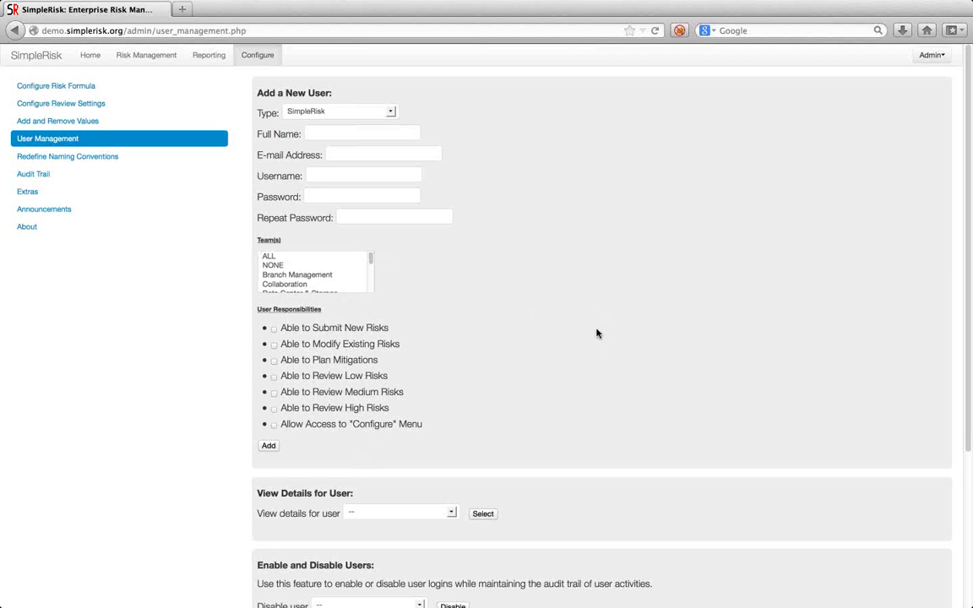
scroll(597, 334, "down", 5)
left_click(415, 310)
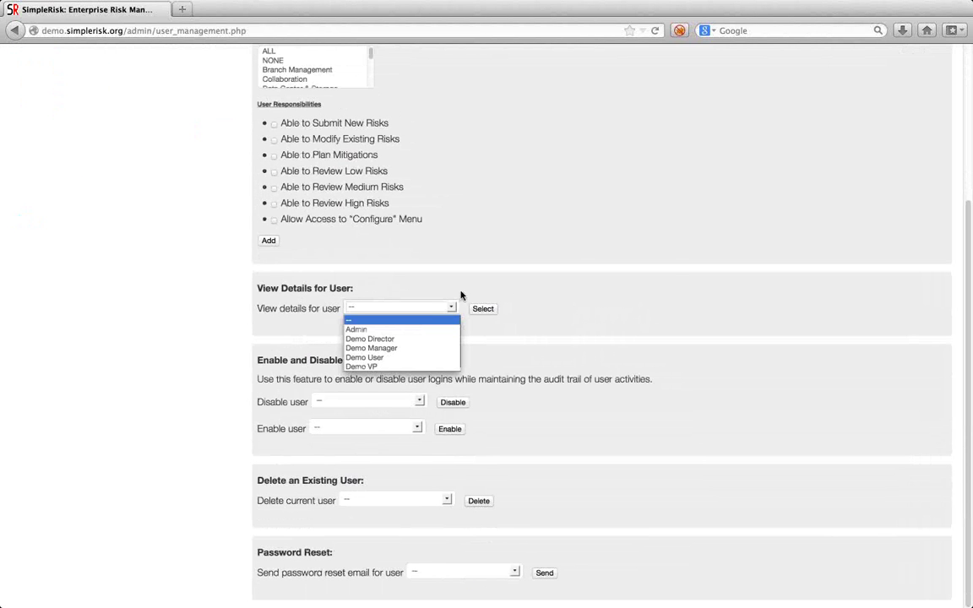
left_click(665, 271)
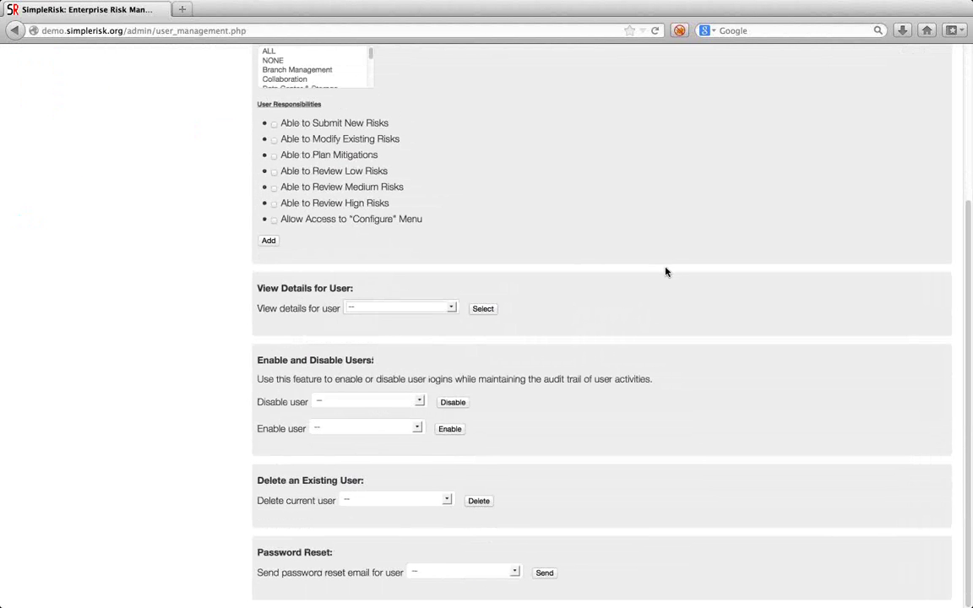
Browse the users that can be disabled without disabling anyone, then open Redefine Naming Conventions.
left_click(373, 404)
left_click(556, 361)
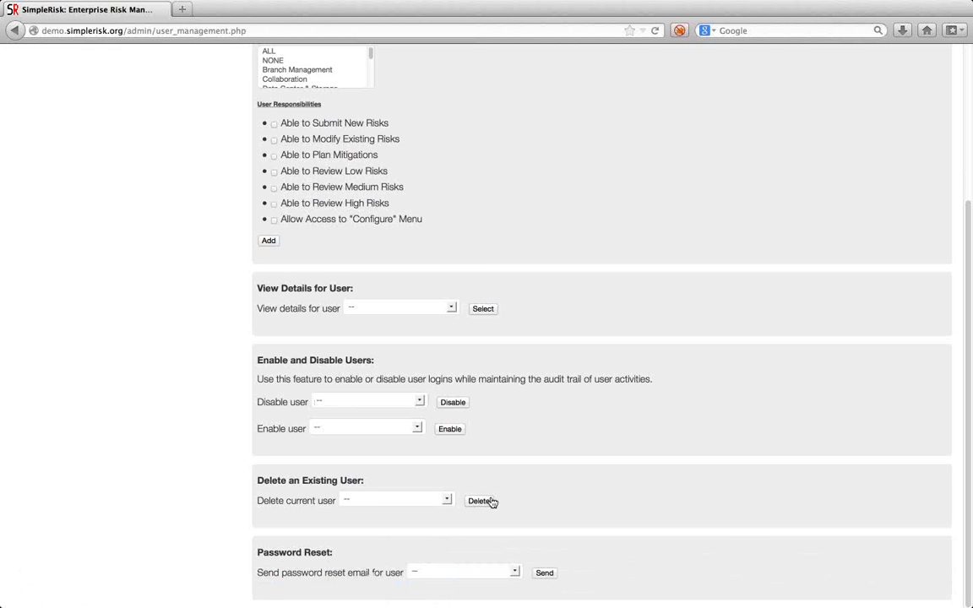
scroll(593, 362, "up", 5)
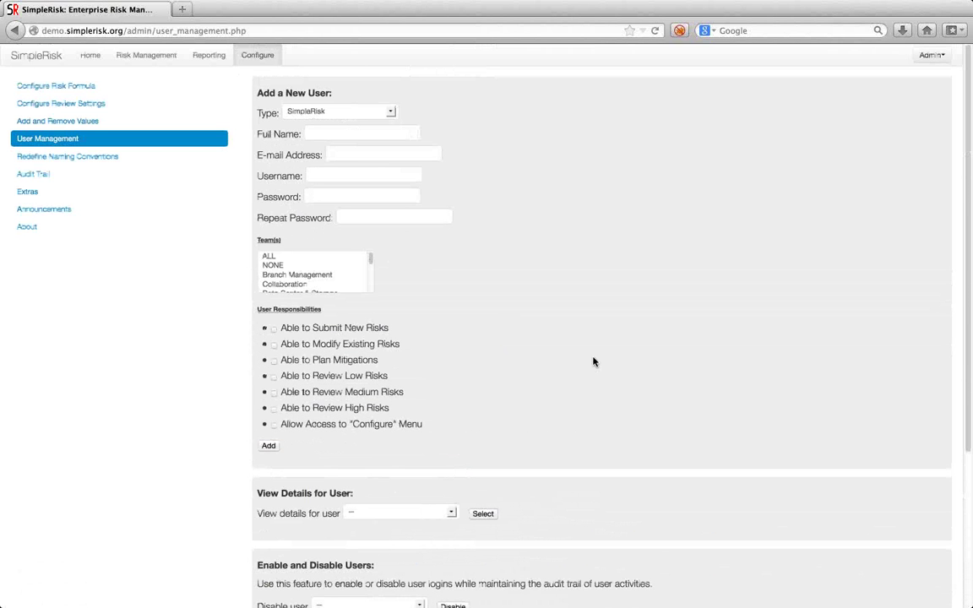
left_click(73, 163)
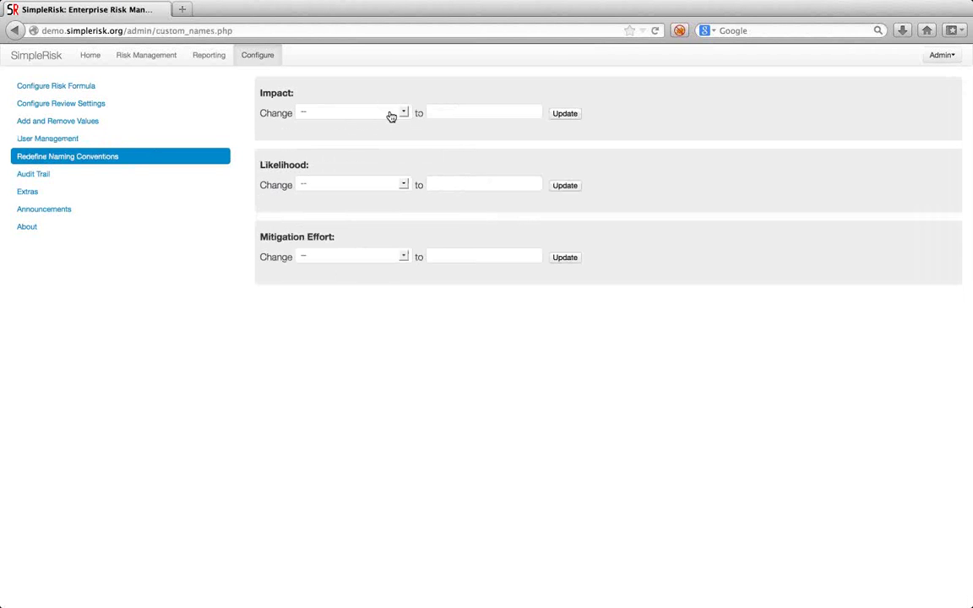
Pick Insignificant as the Impact value to rename, then open the Audit Trail.
left_click(391, 117)
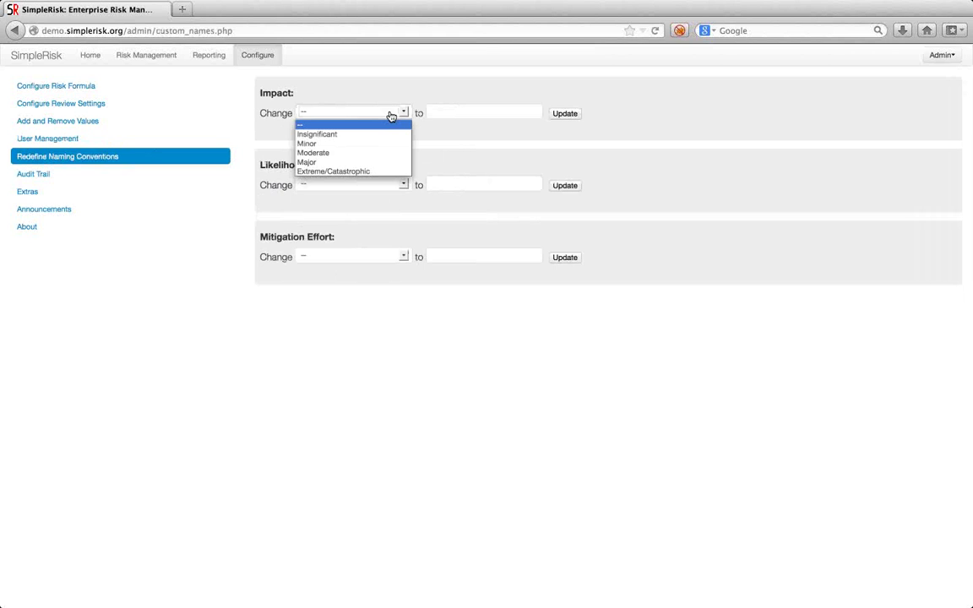
left_click(343, 135)
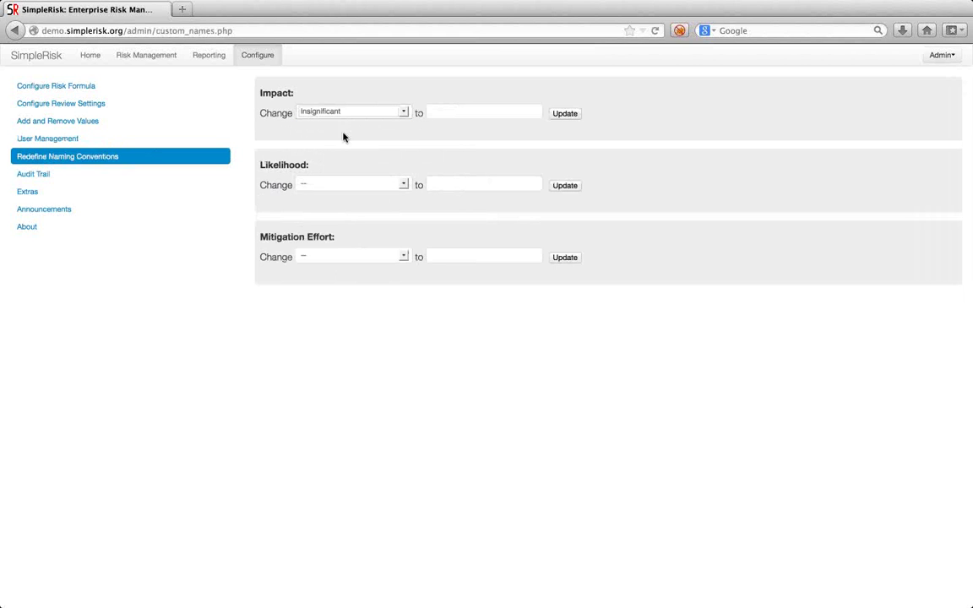
left_click(463, 110)
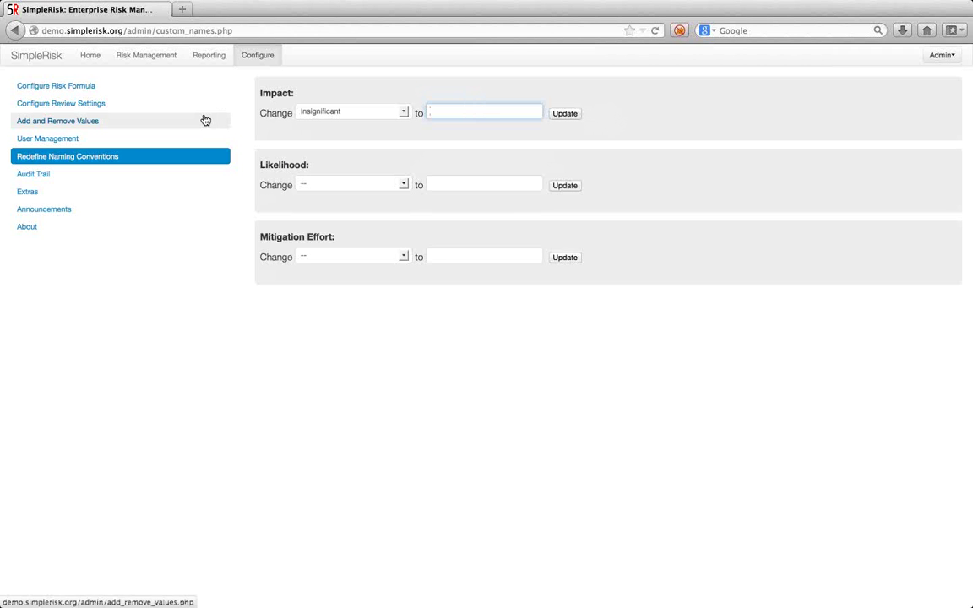
left_click(49, 175)
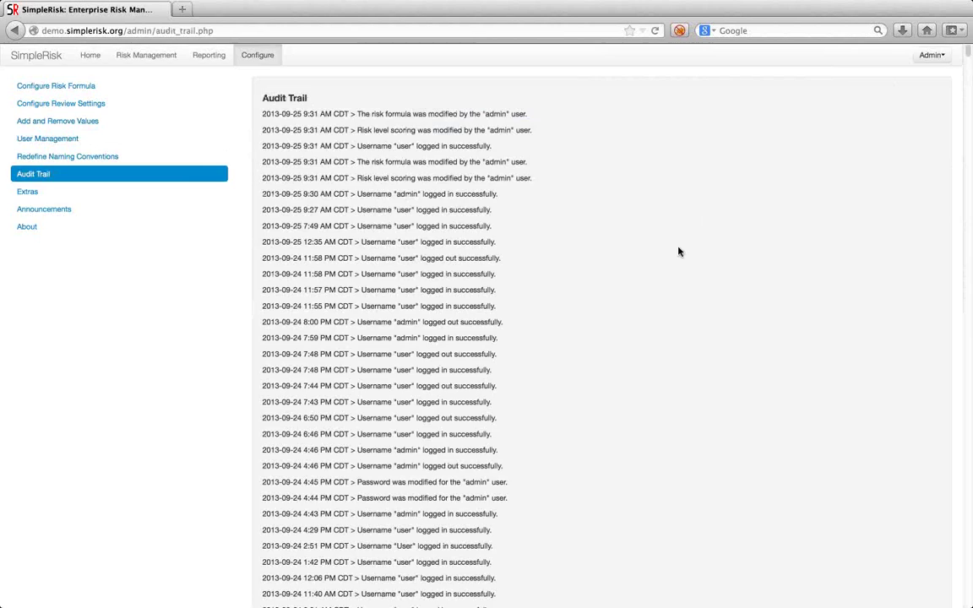
Scroll through the audit trail's formula changes and logins, then open Custom Extras.
scroll(679, 252, "down", 15)
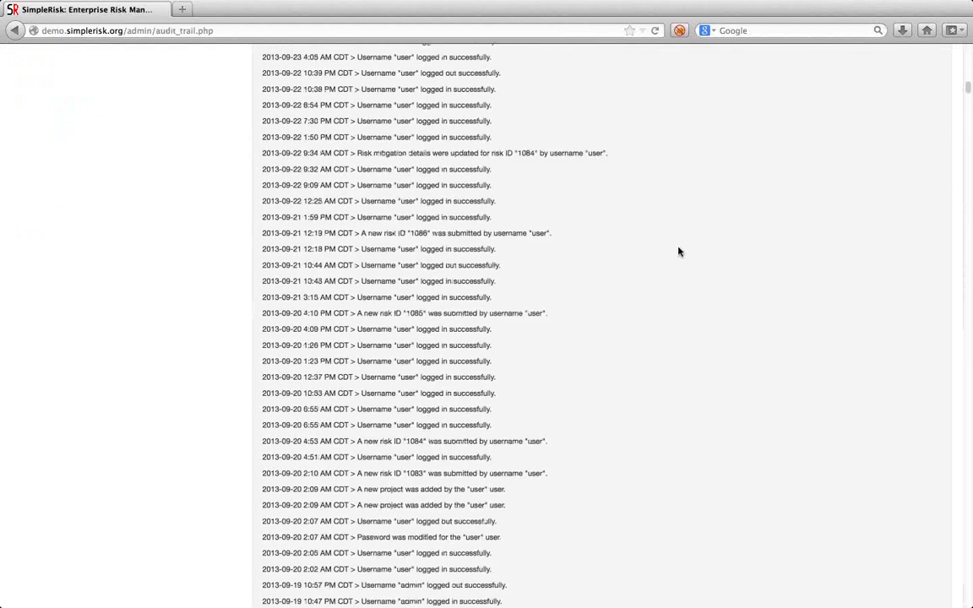
scroll(678, 251, "down", 20)
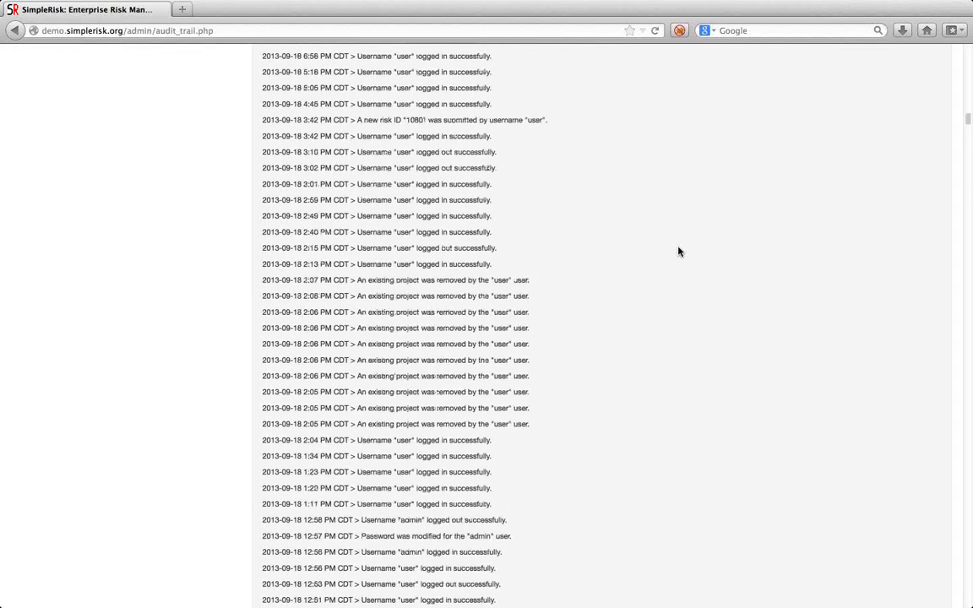
scroll(678, 251, "up", 20)
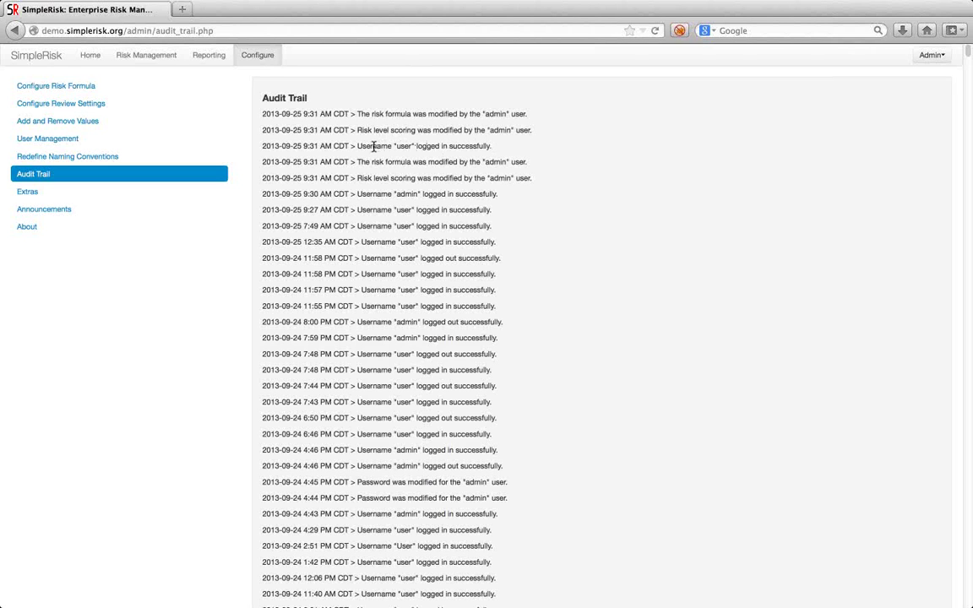
left_click(39, 192)
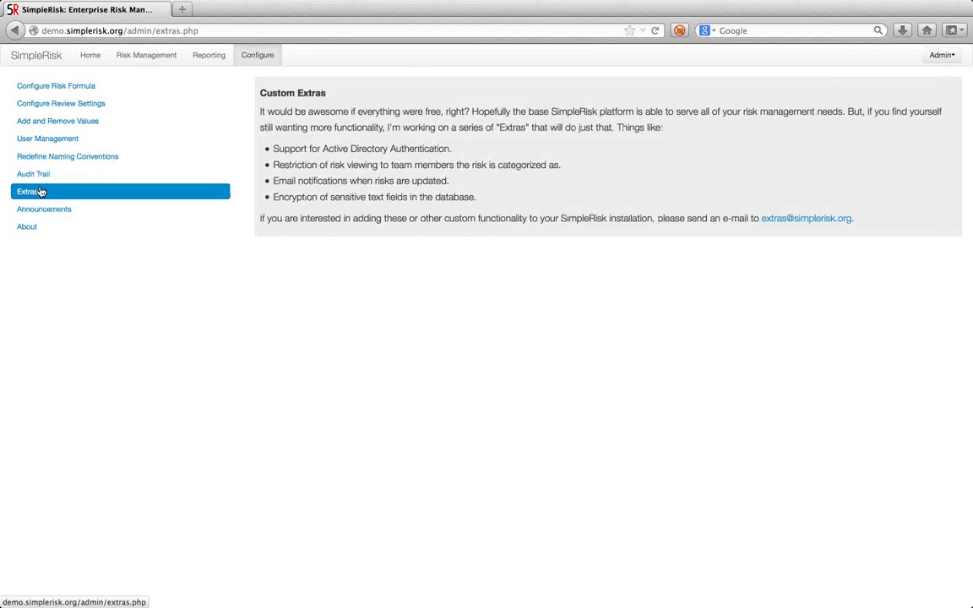
View the account types available for a new user, revisit Custom Extras, then open Announcements.
left_click(65, 141)
left_click(388, 114)
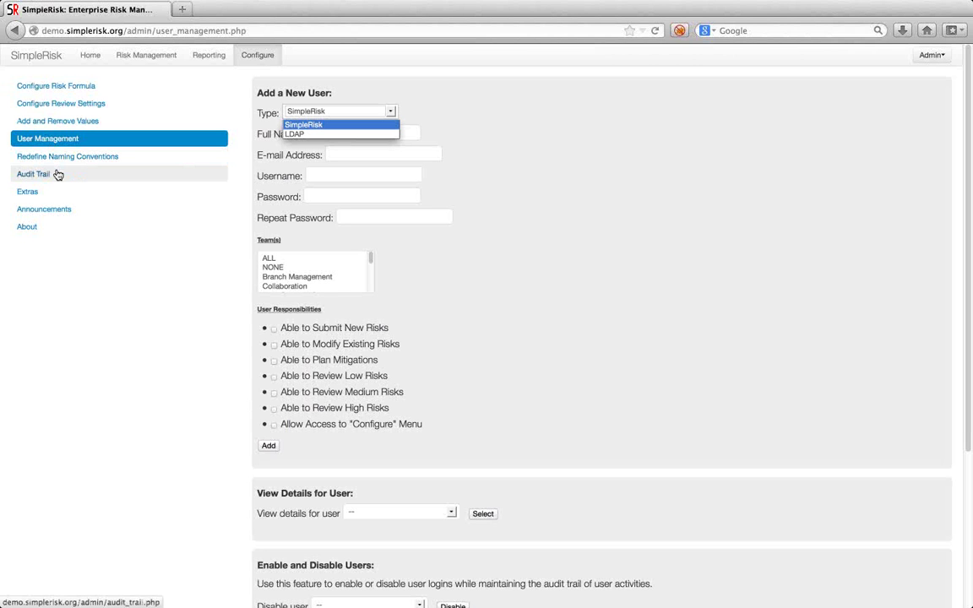
left_click(54, 193)
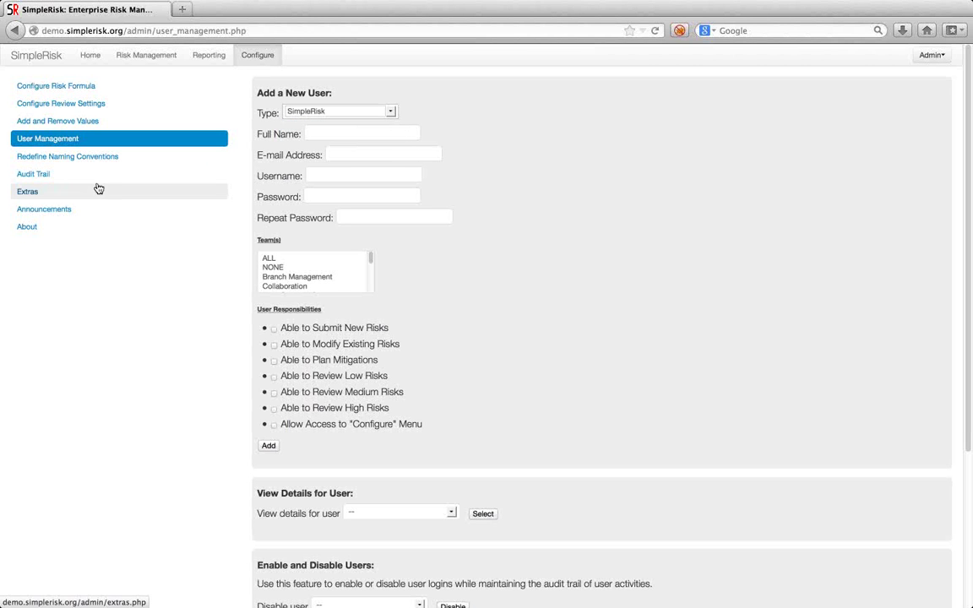
left_click(28, 190)
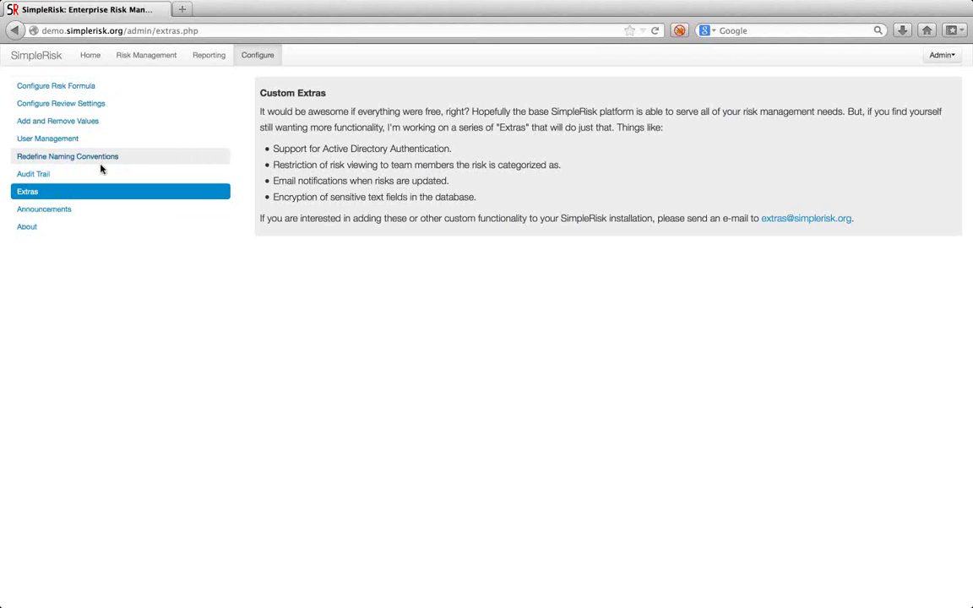
left_click(72, 212)
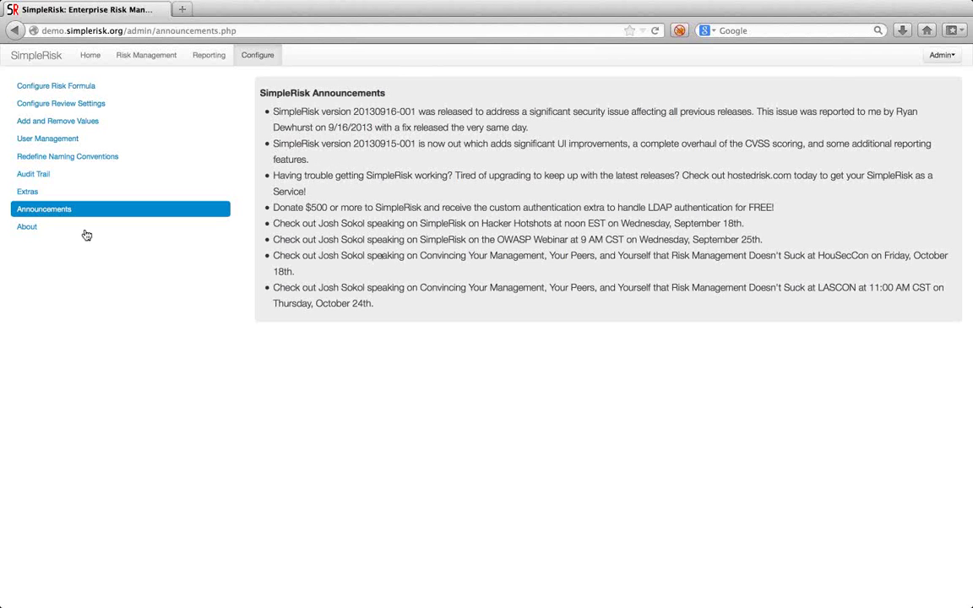
left_click(56, 233)
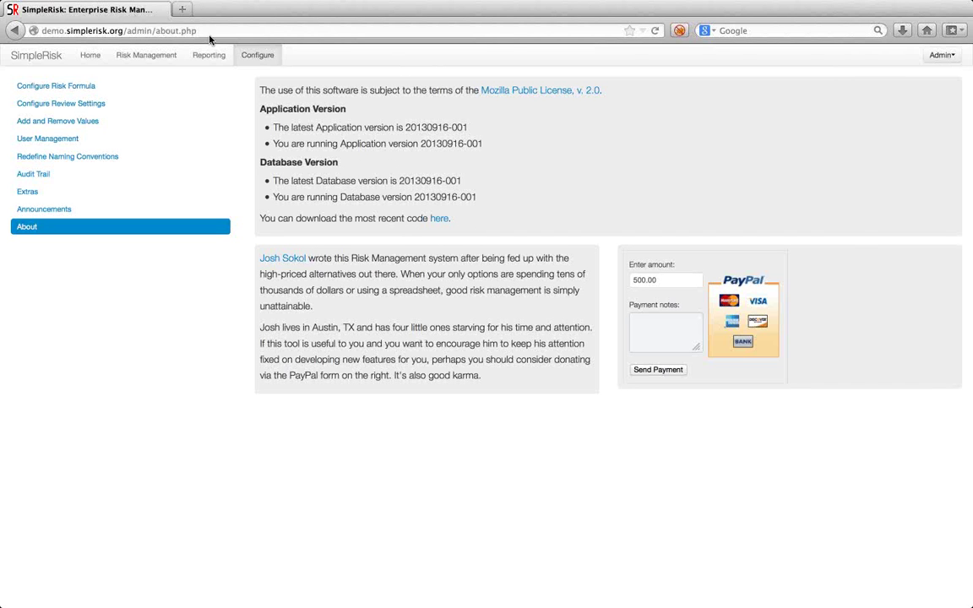
left_click(121, 59)
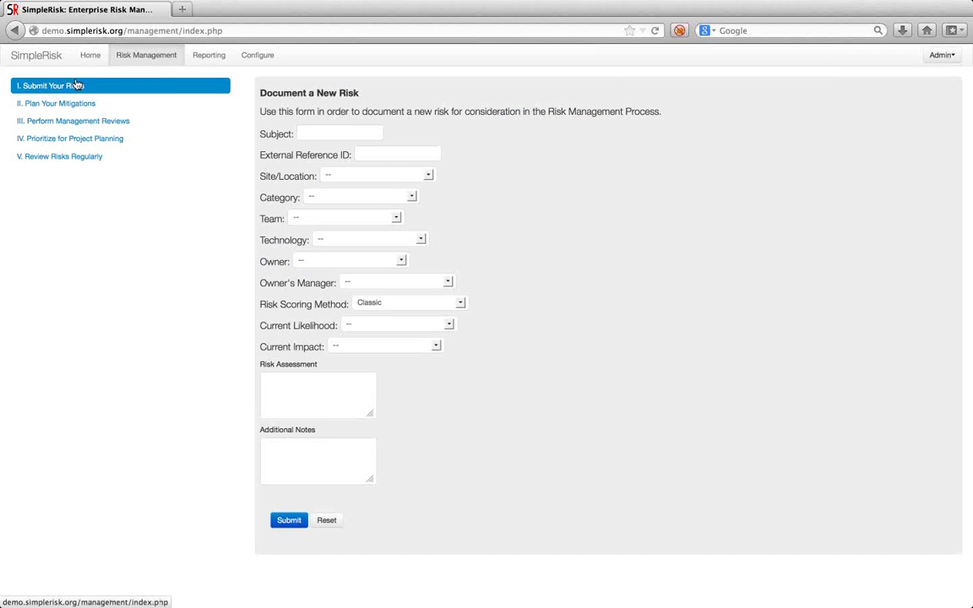
Enter 'Cross Site Scripting (leads to user compromise' as the new risk's subject.
left_click(349, 133)
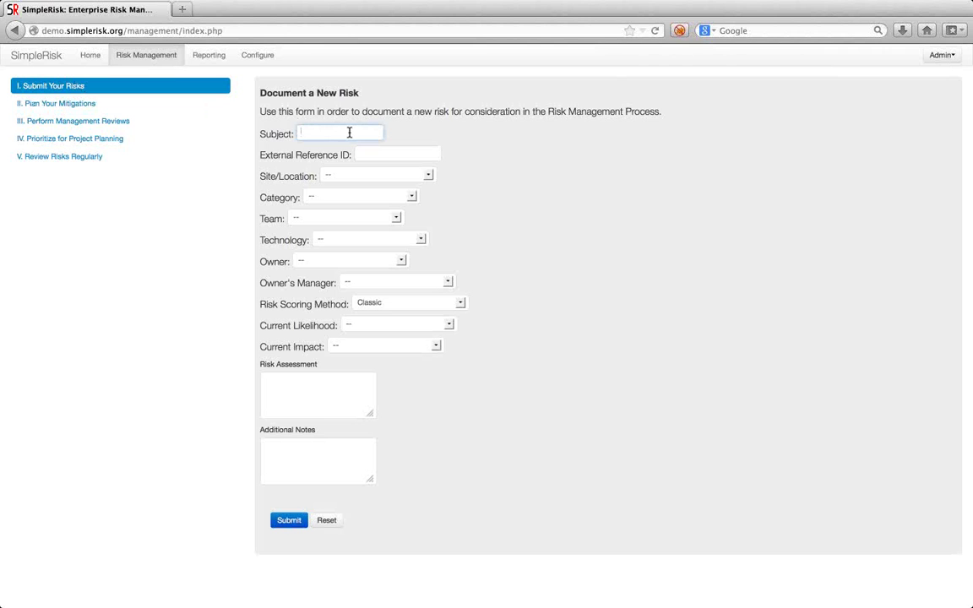
type("Cross")
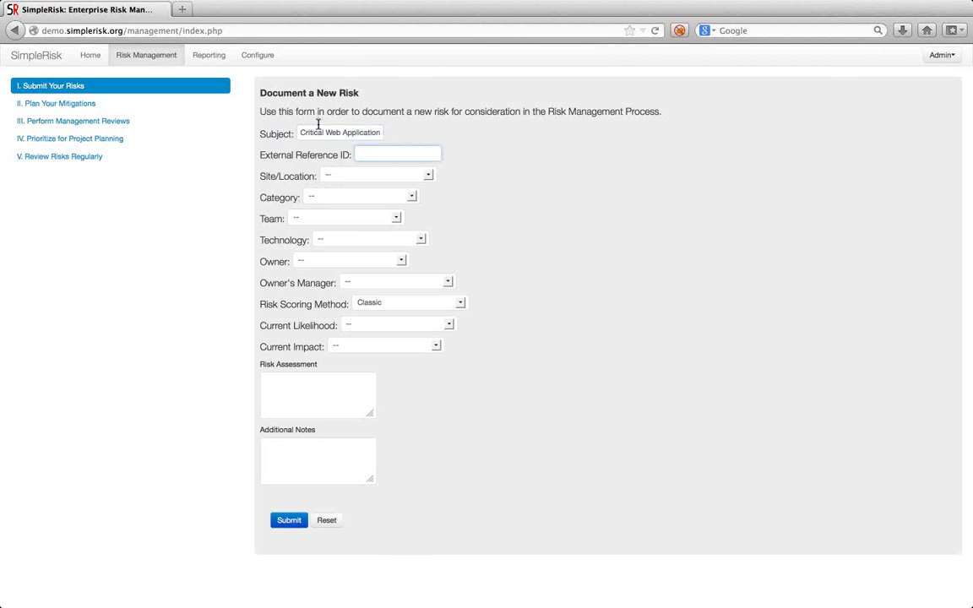
left_click_drag(317, 132, 265, 120)
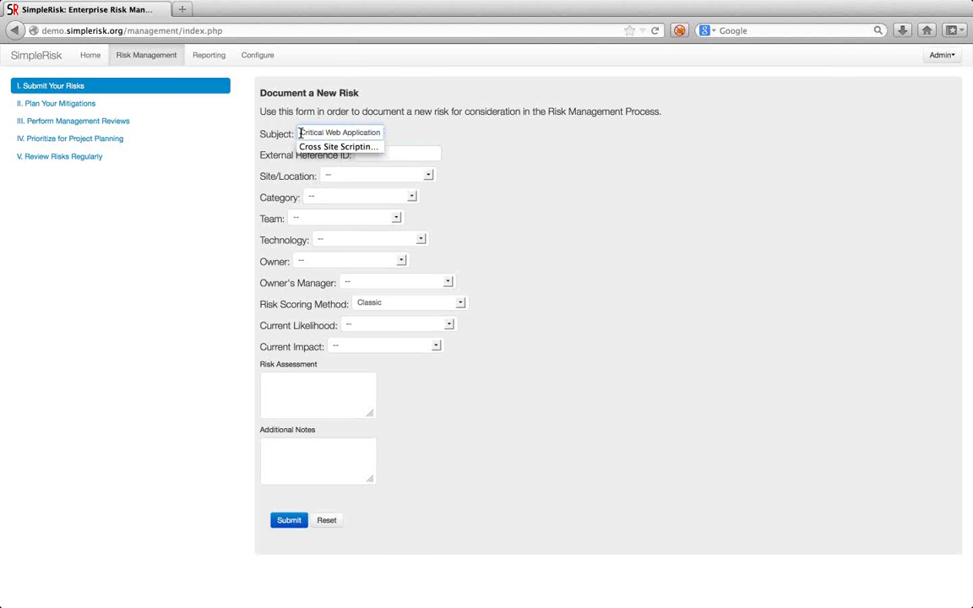
type("Cross Site Scripting (leads to ")
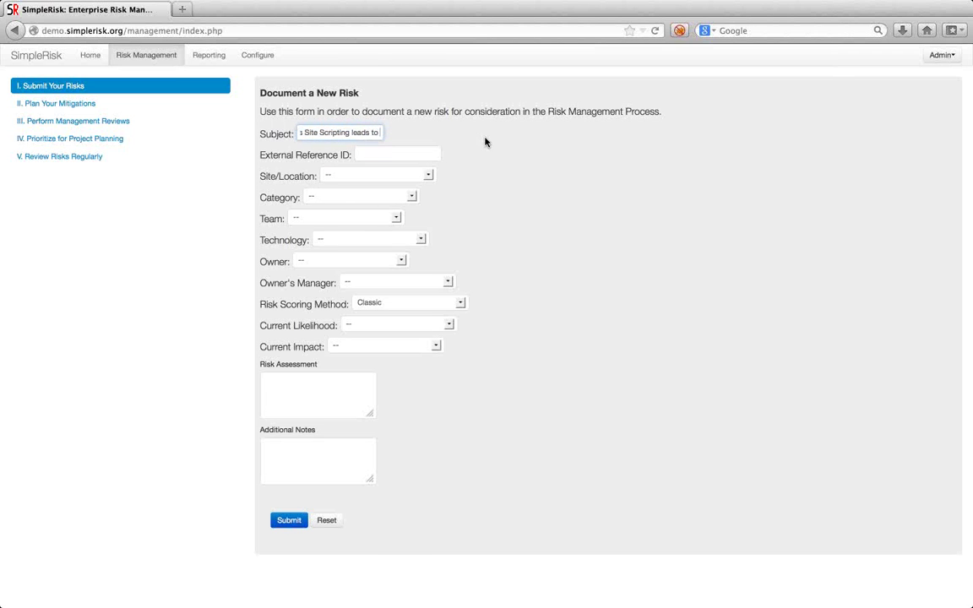
type("user compromise")
left_click(397, 154)
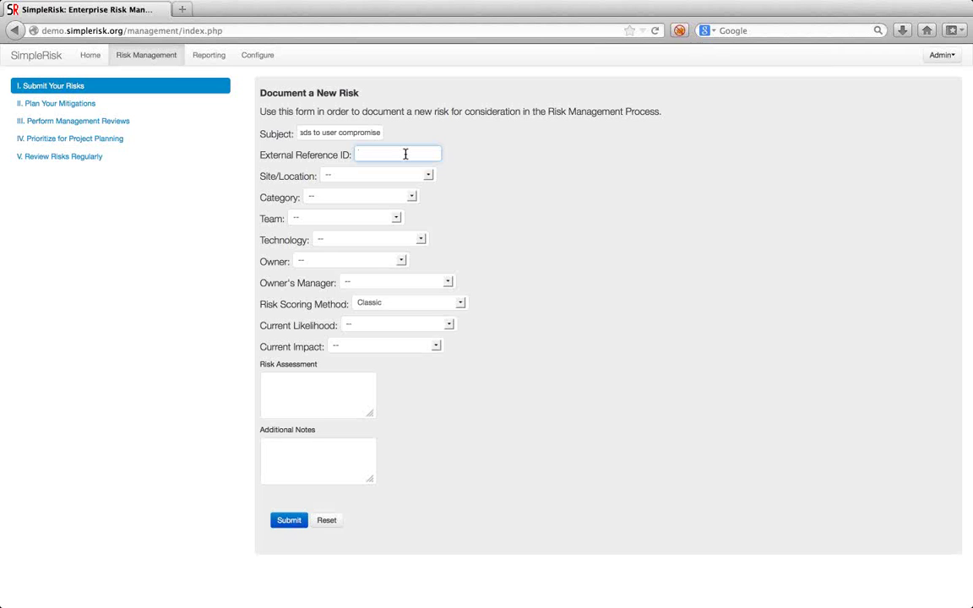
Set site to Austin, TX, category to Technical Vulnerability Management, and team to Web Systems.
left_click(359, 176)
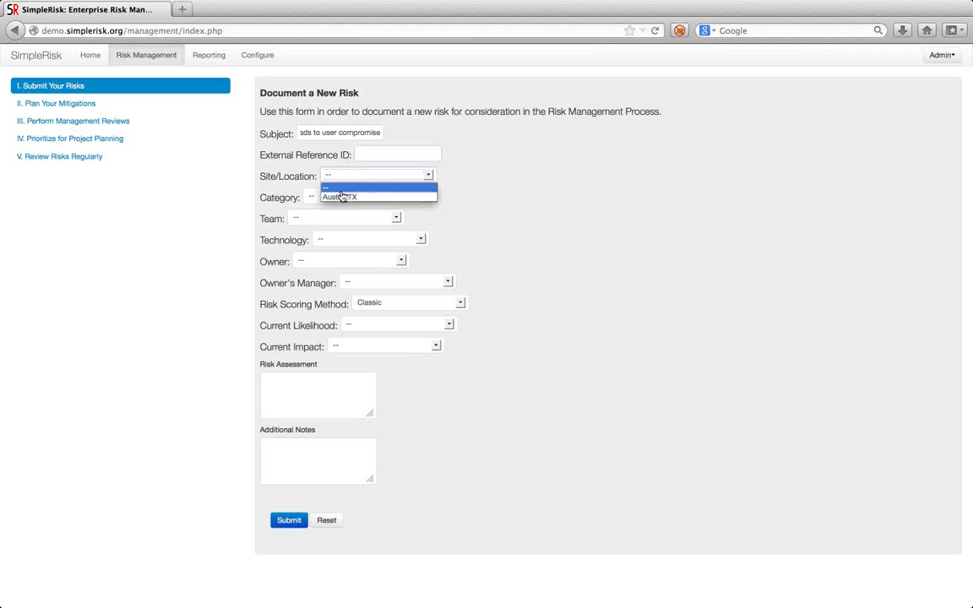
left_click(338, 198)
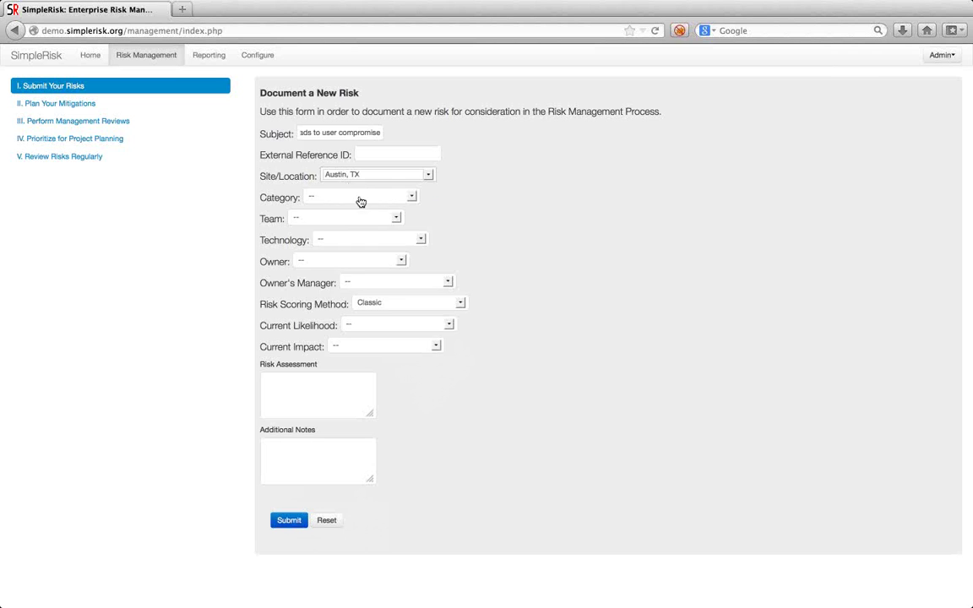
left_click(361, 201)
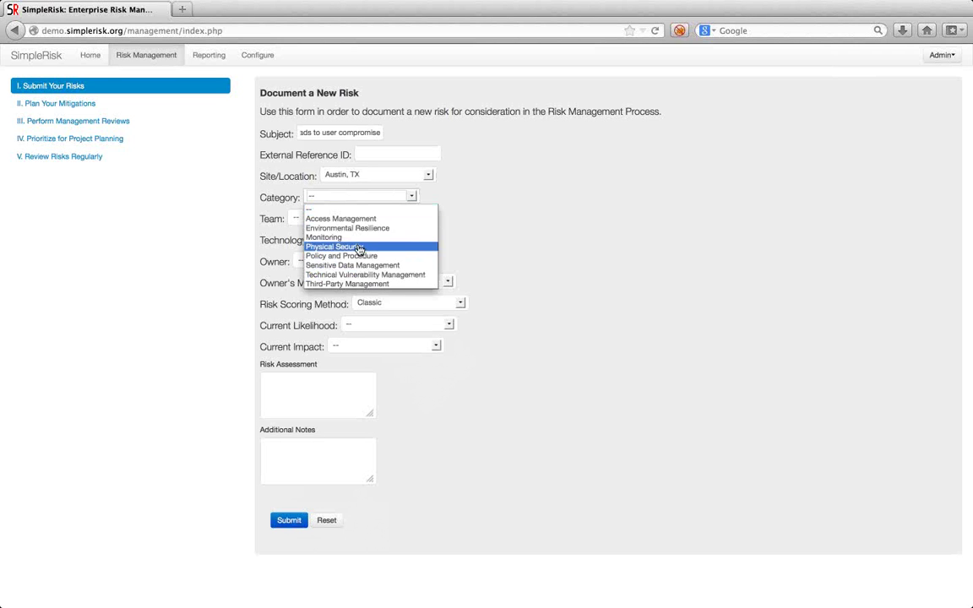
left_click(309, 275)
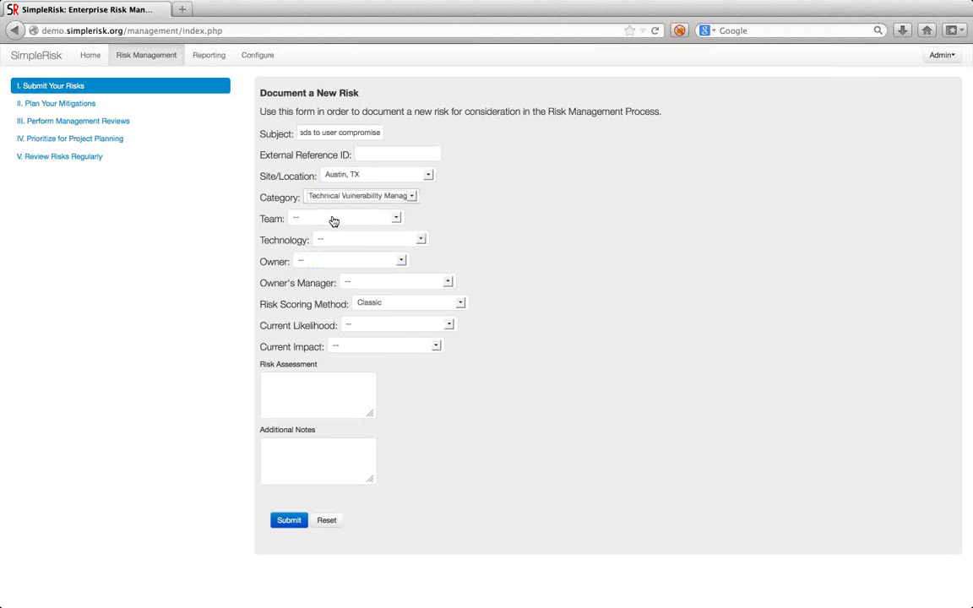
left_click(335, 223)
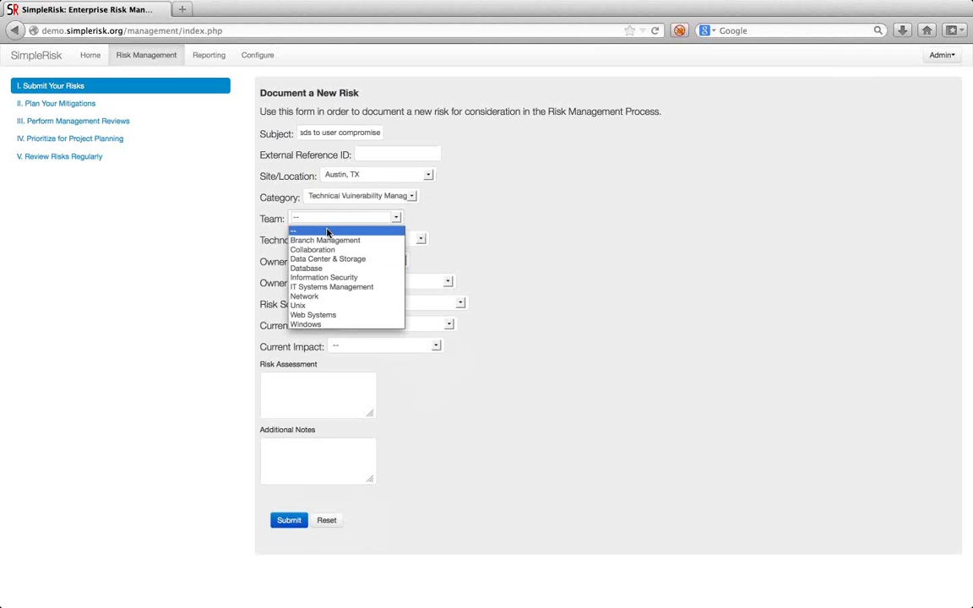
left_click(343, 317)
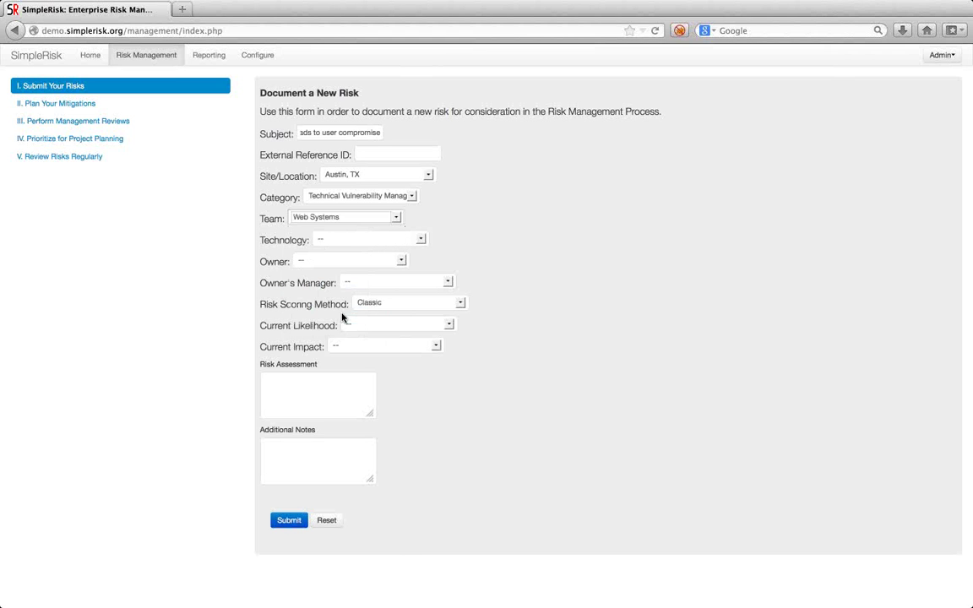
Set technology to Web, owner to Demo User, and owner's manager to Demo Manager.
left_click(379, 240)
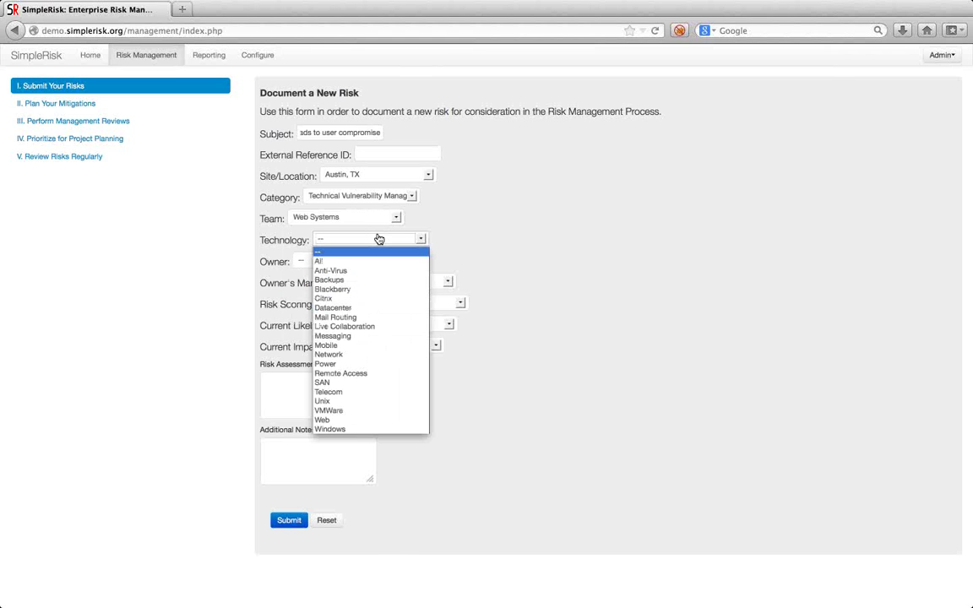
left_click(339, 420)
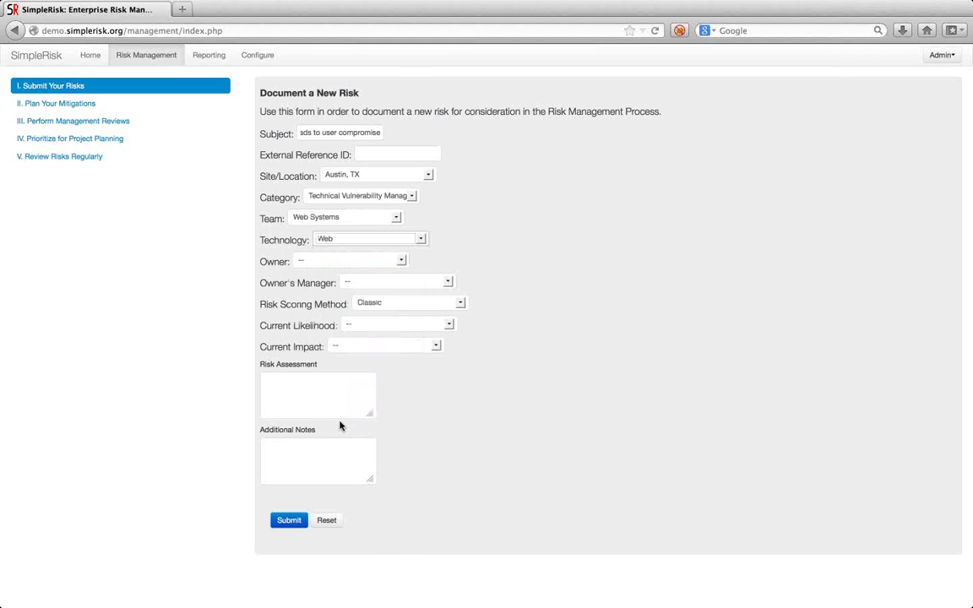
left_click(320, 262)
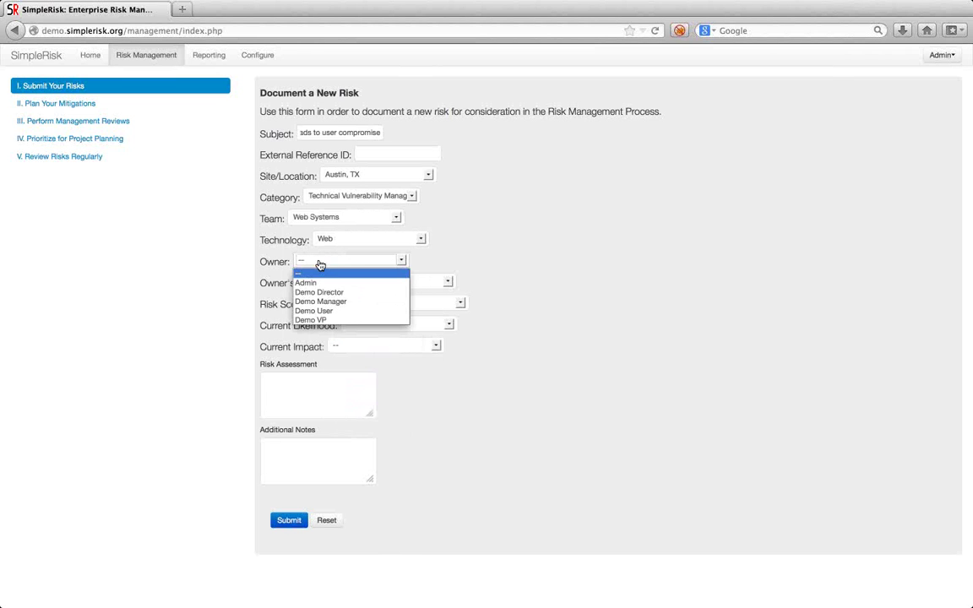
left_click(313, 310)
left_click(362, 288)
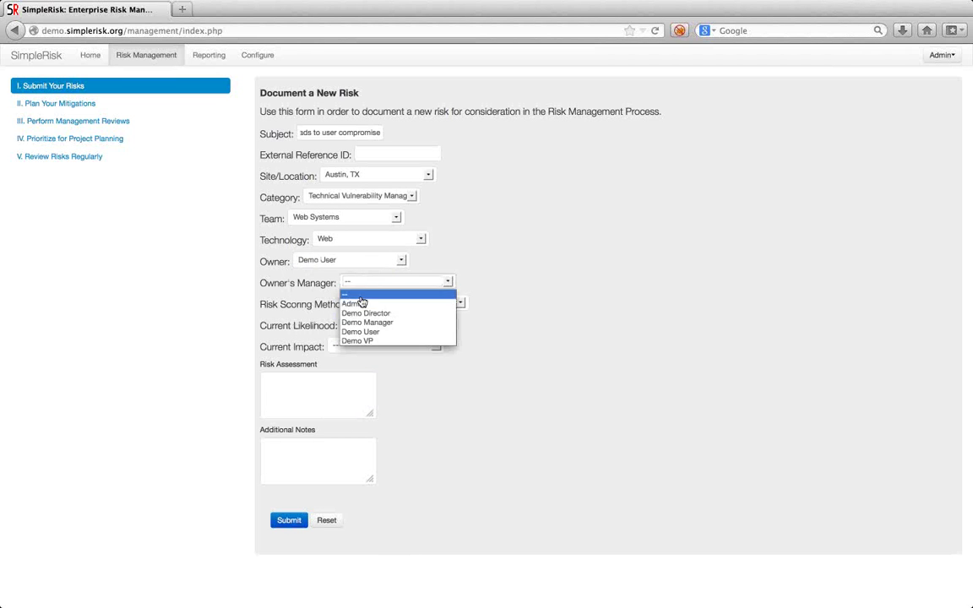
left_click(377, 323)
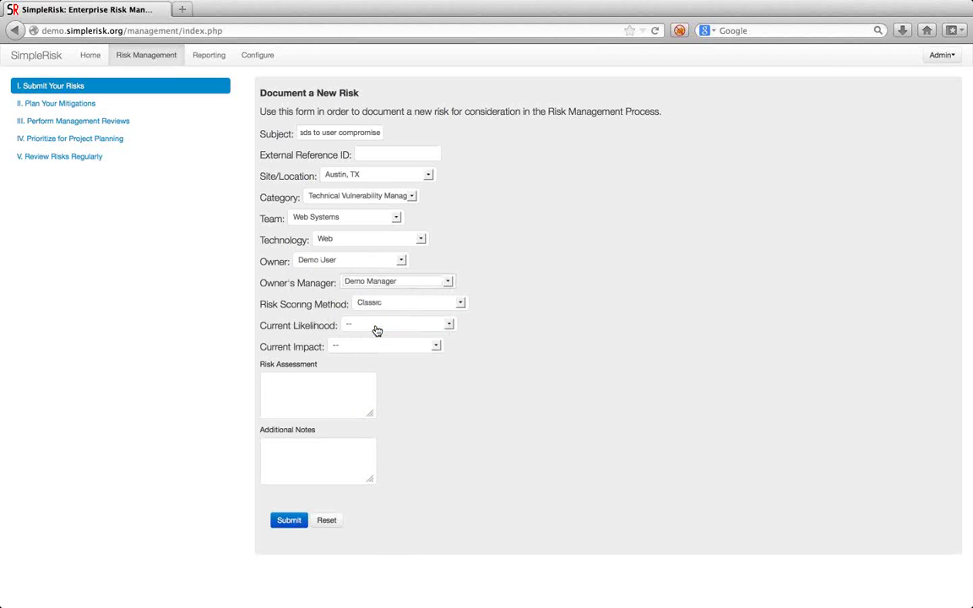
left_click(442, 309)
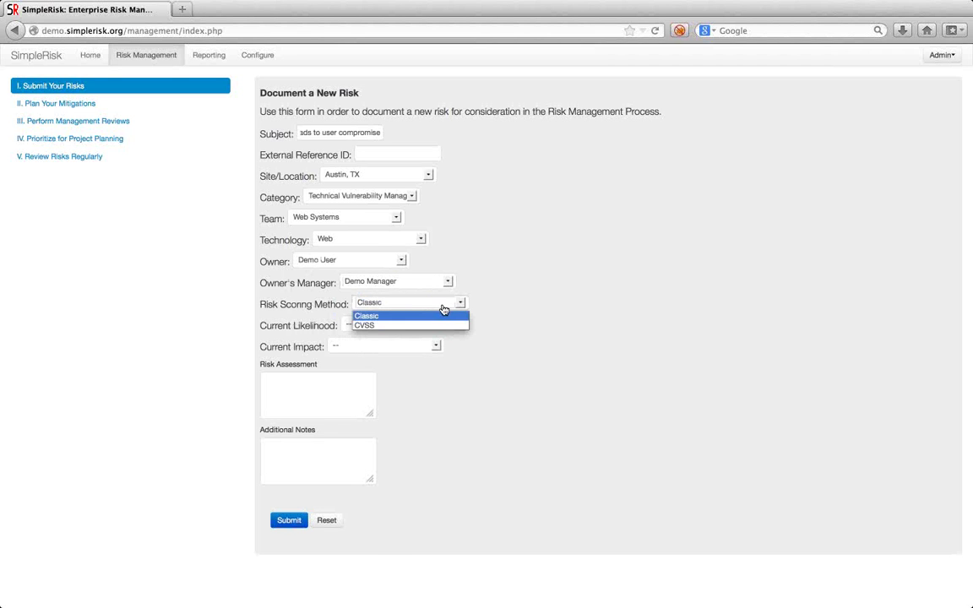
Choose CVSS scoring, try Adjacent Network as attack vector in the calculator, then close it.
left_click(409, 326)
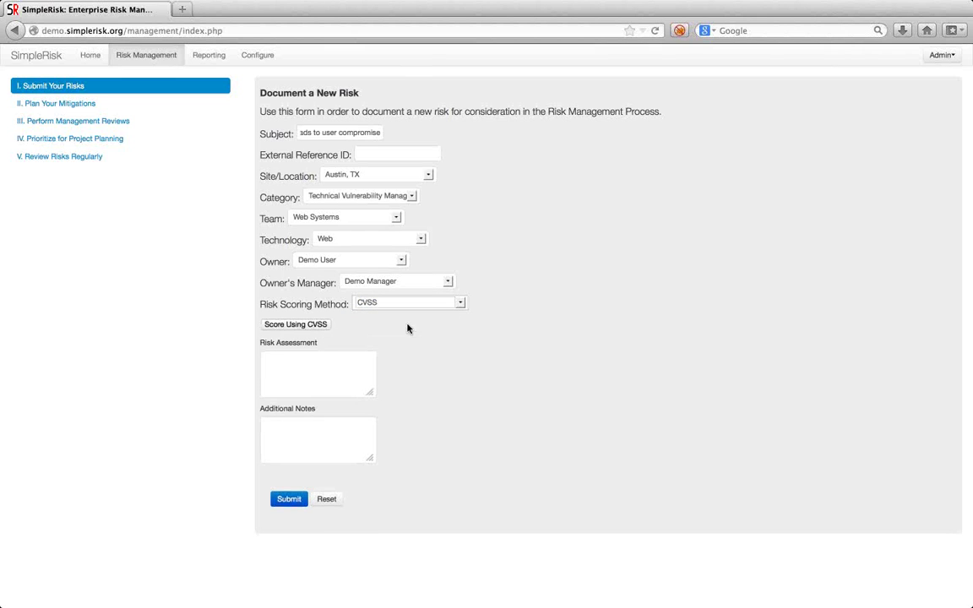
left_click(305, 328)
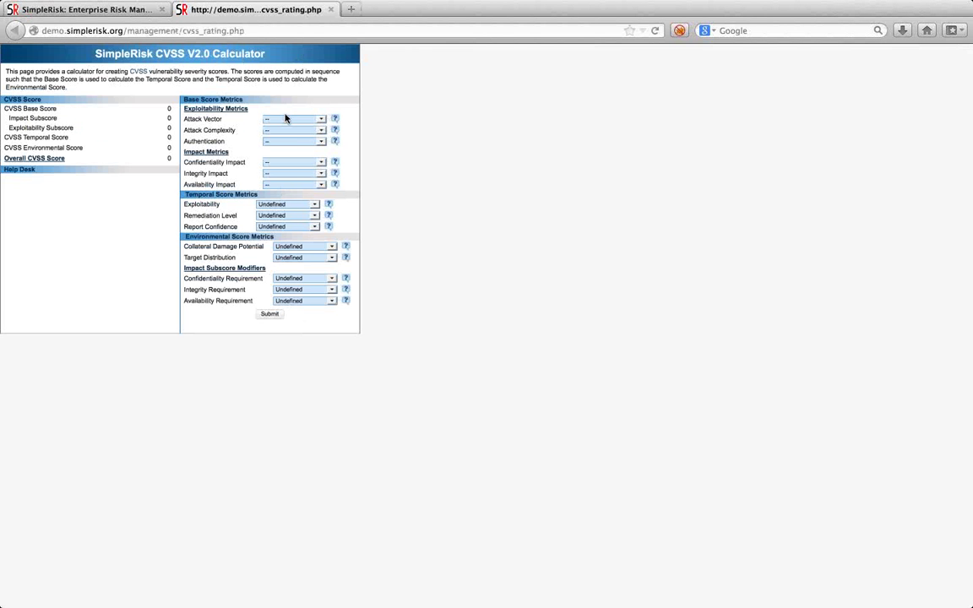
left_click(284, 119)
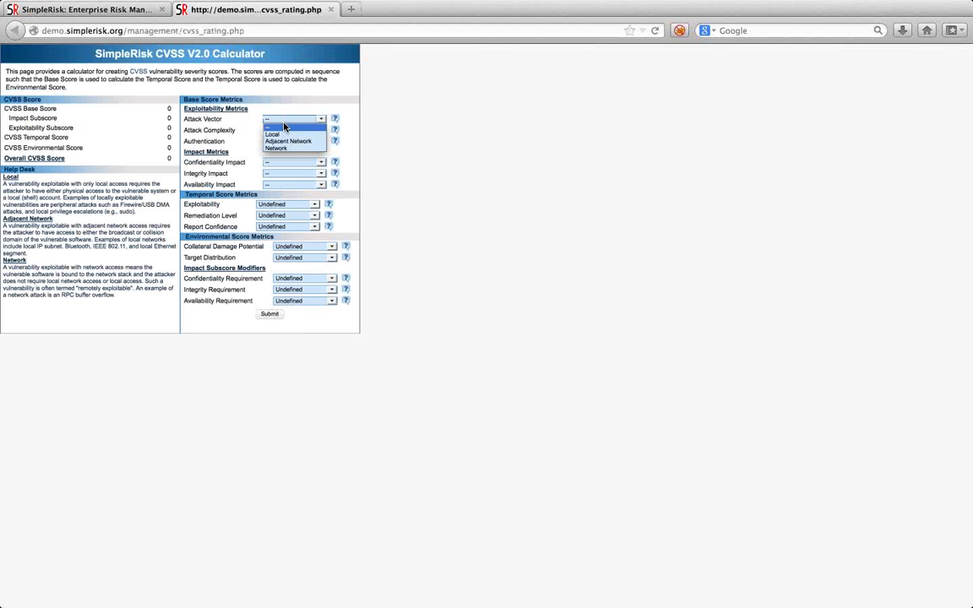
left_click(281, 141)
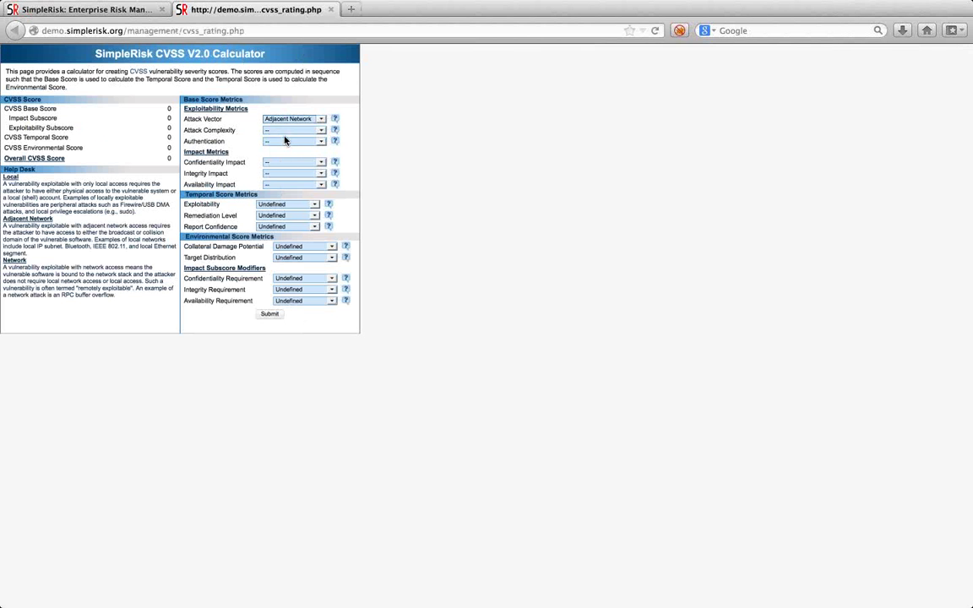
left_click(285, 131)
left_click(287, 162)
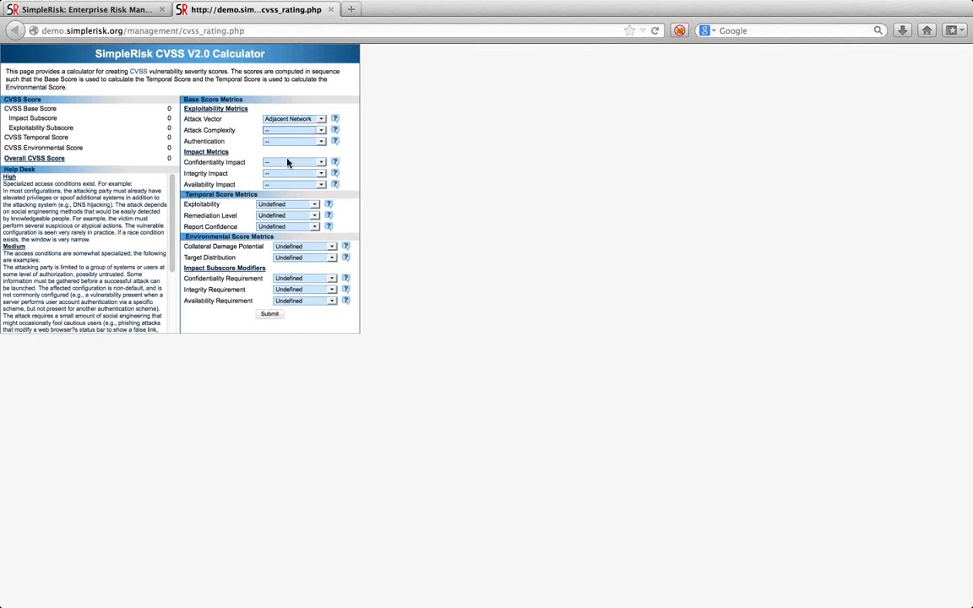
left_click(287, 162)
left_click(355, 134)
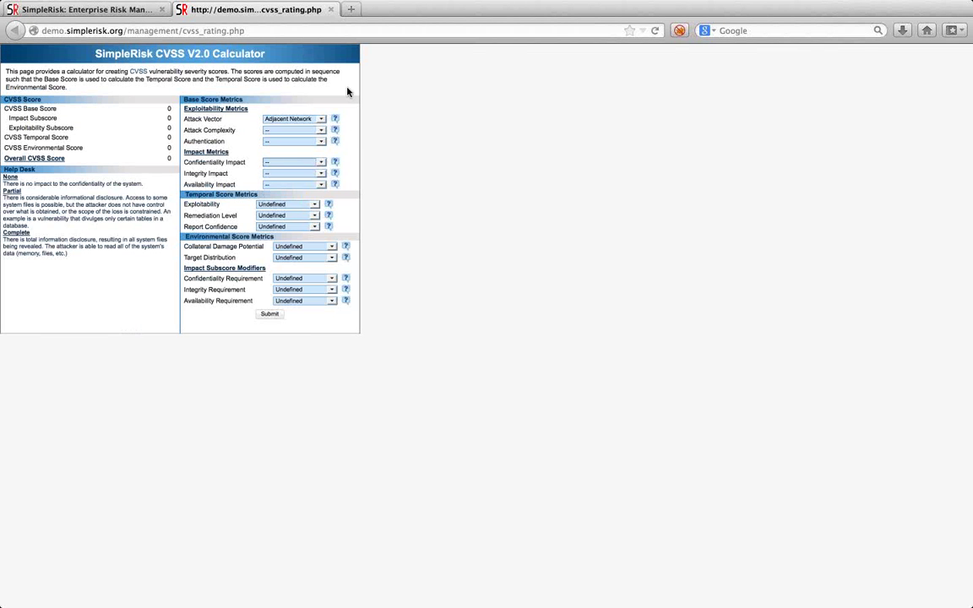
left_click(330, 9)
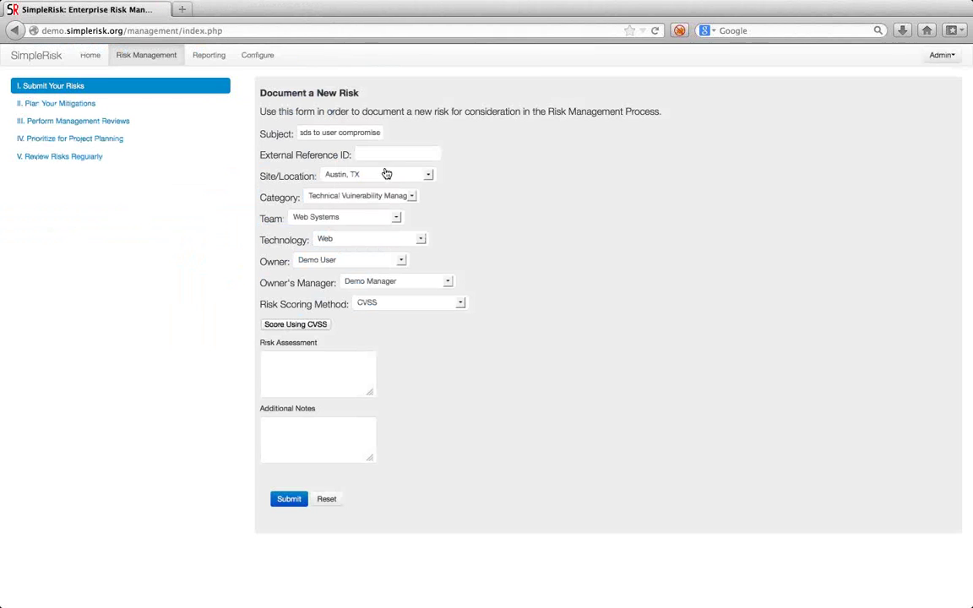
Switch scoring back to Classic with current likelihood Likely and impact Moderate.
left_click(370, 307)
left_click(366, 319)
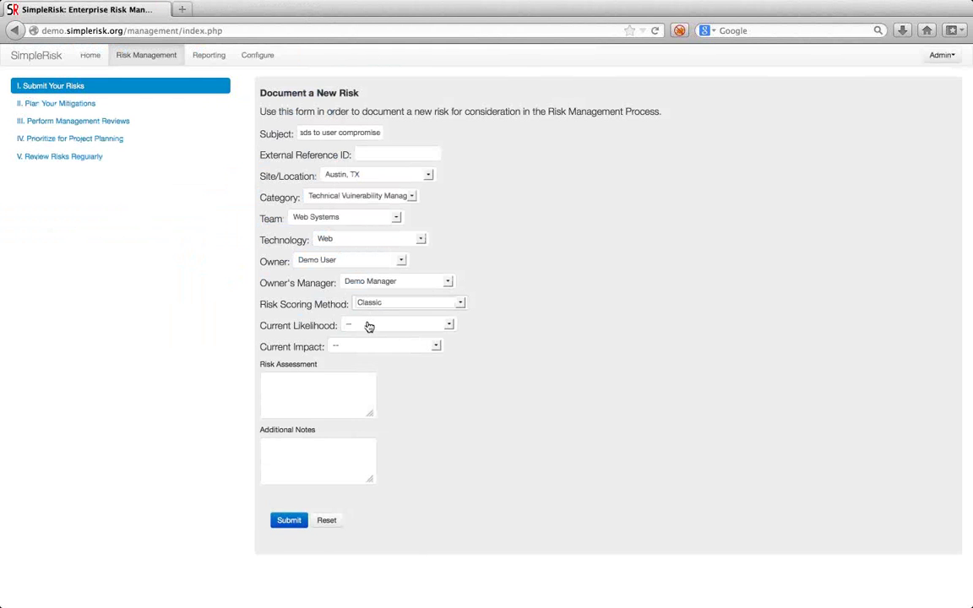
left_click(369, 327)
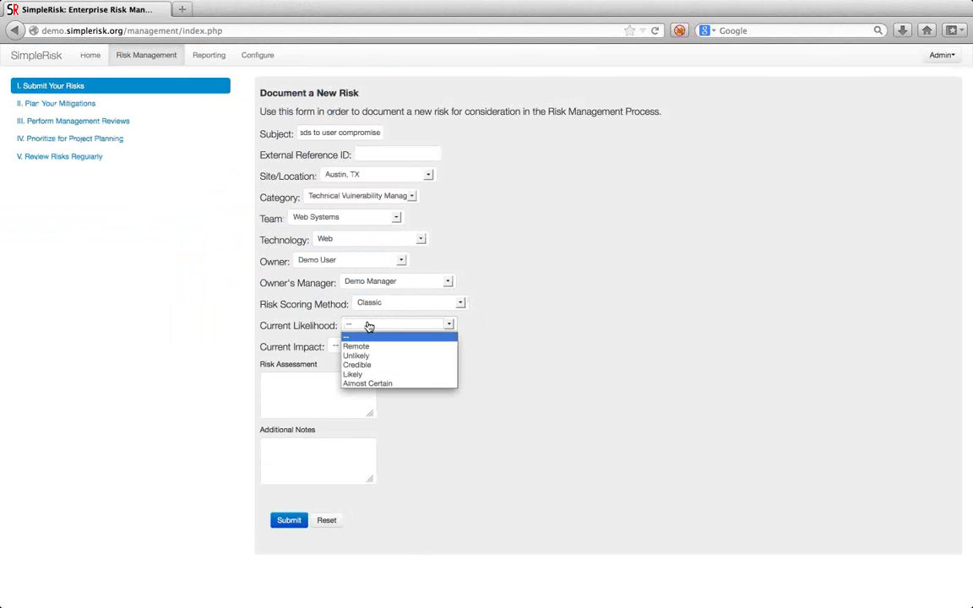
left_click(365, 374)
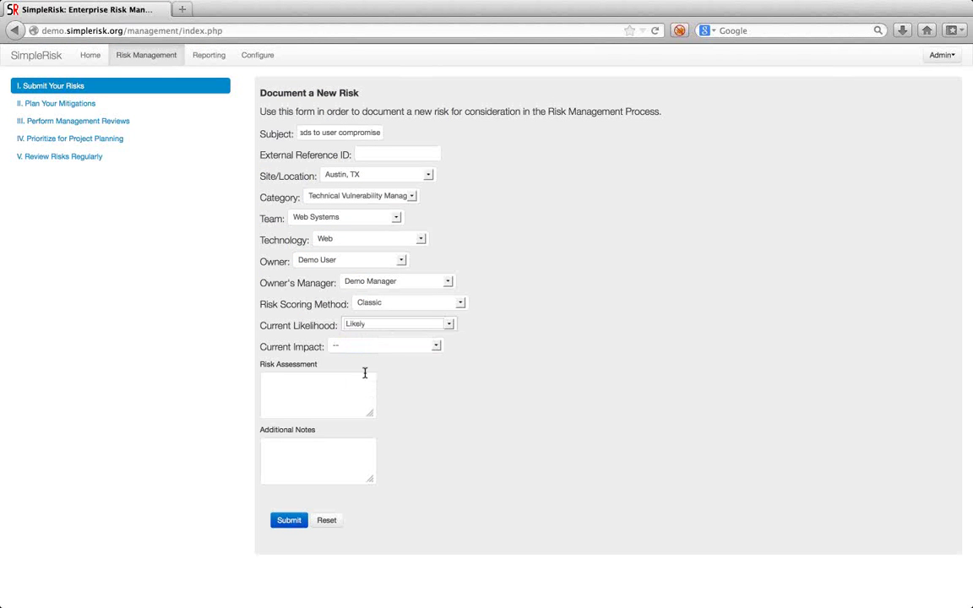
left_click(397, 346)
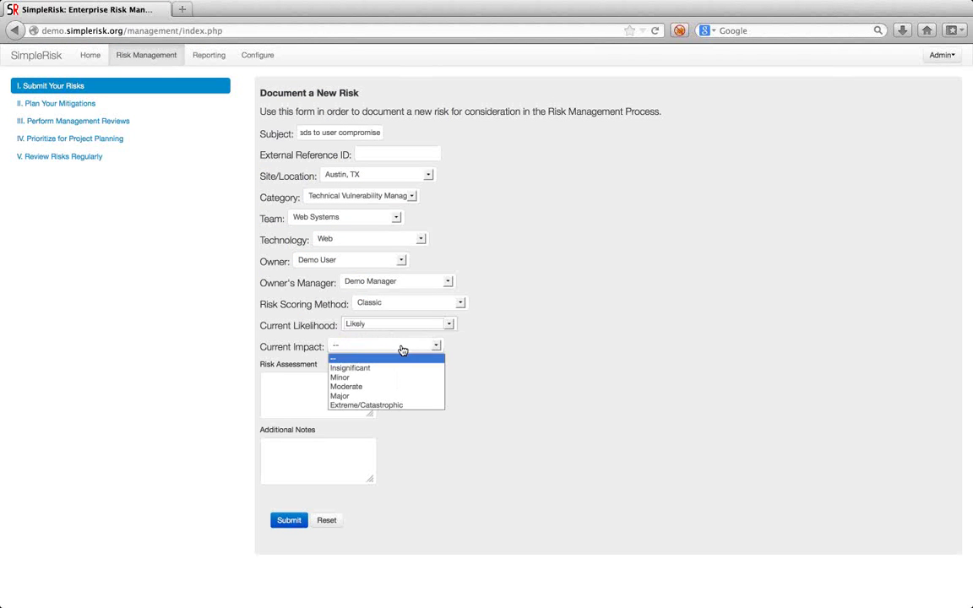
left_click(364, 387)
Enter the assessment 'Cross site scripting is everywhere' and submit the risk.
left_click(358, 393)
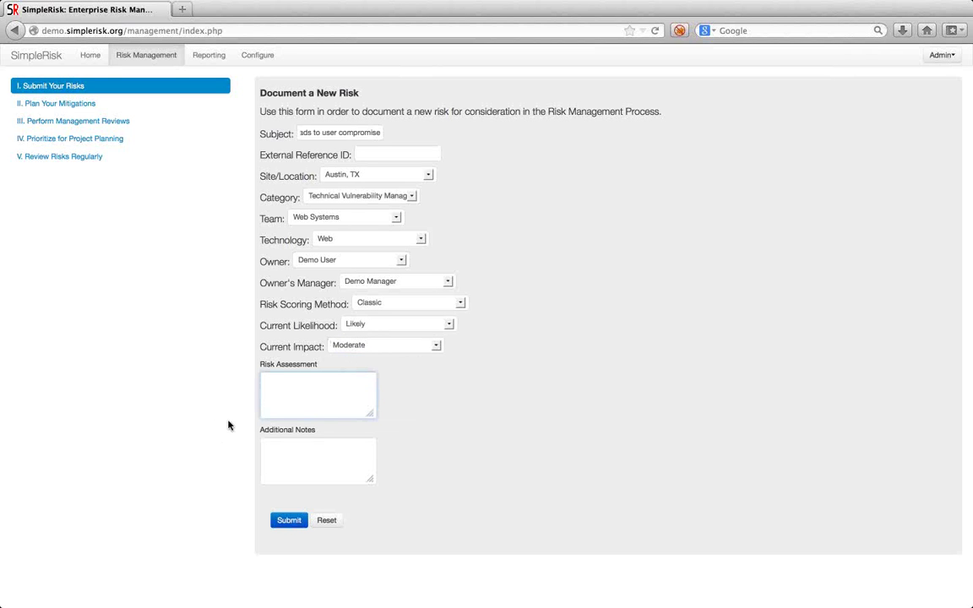
type("Cross site scripting is everywhere")
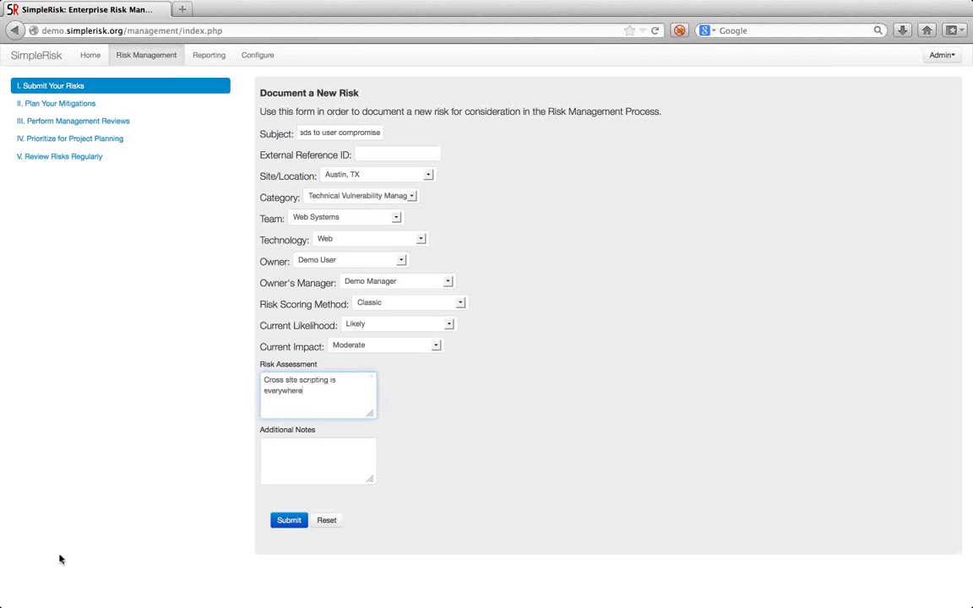
left_click(278, 522)
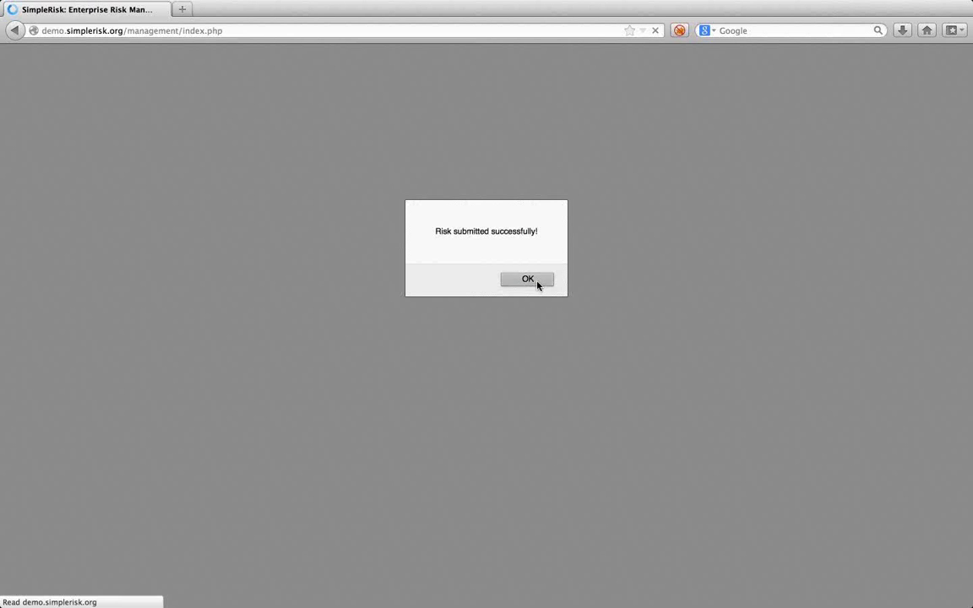
left_click(537, 282)
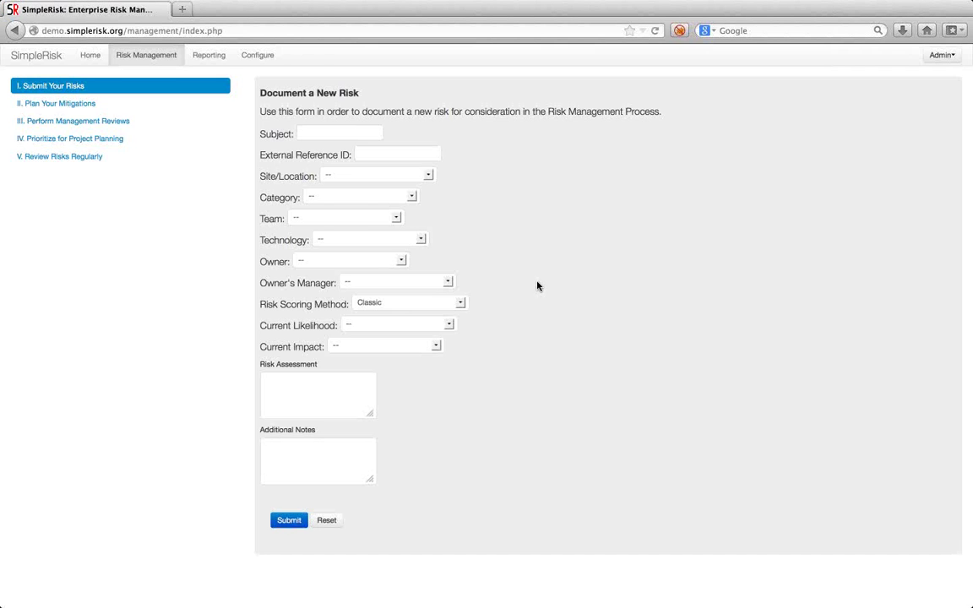
left_click(91, 105)
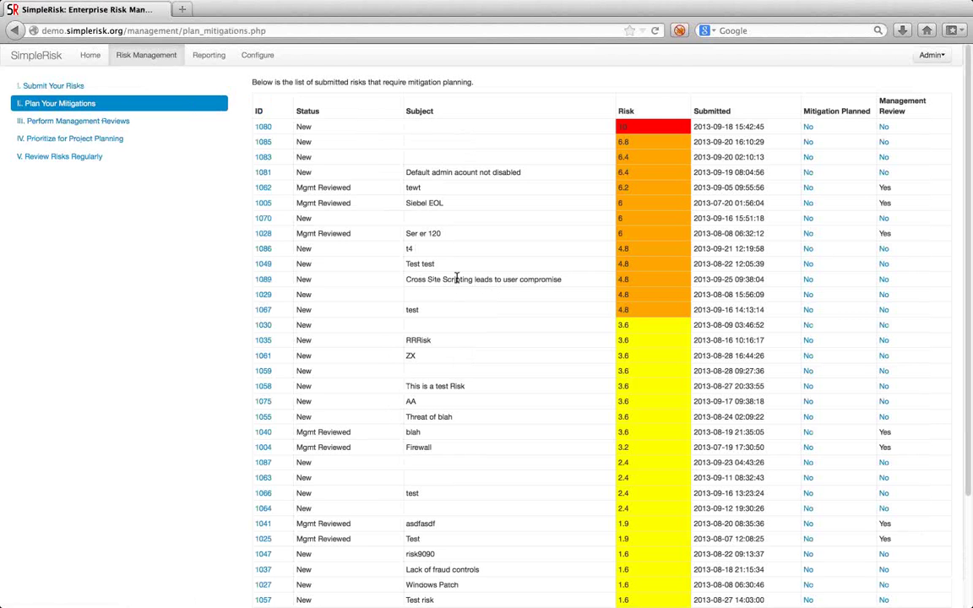
Search the mitigation-planning list and open the mitigation plan for risk 1089.
key("super+f")
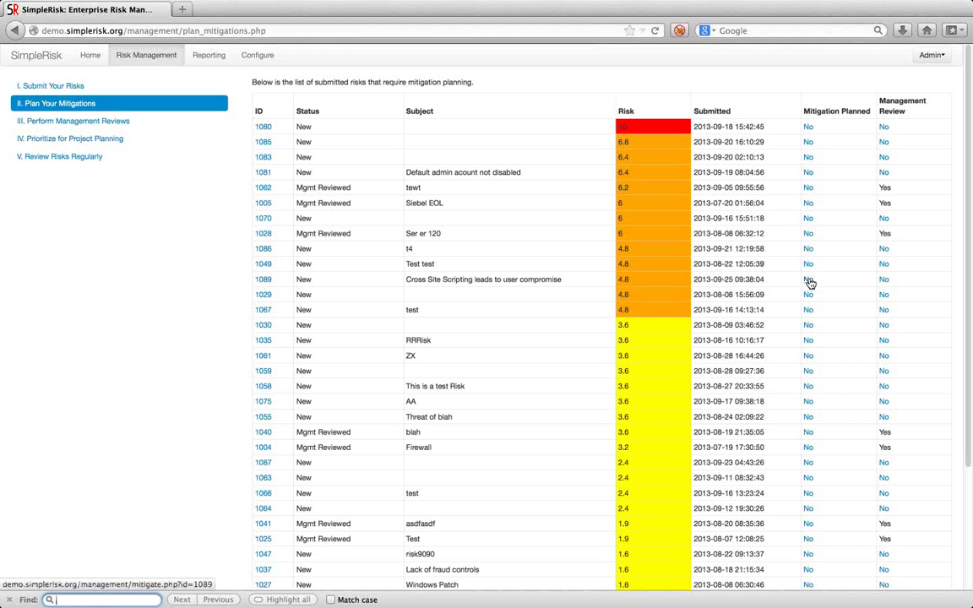
left_click(810, 280)
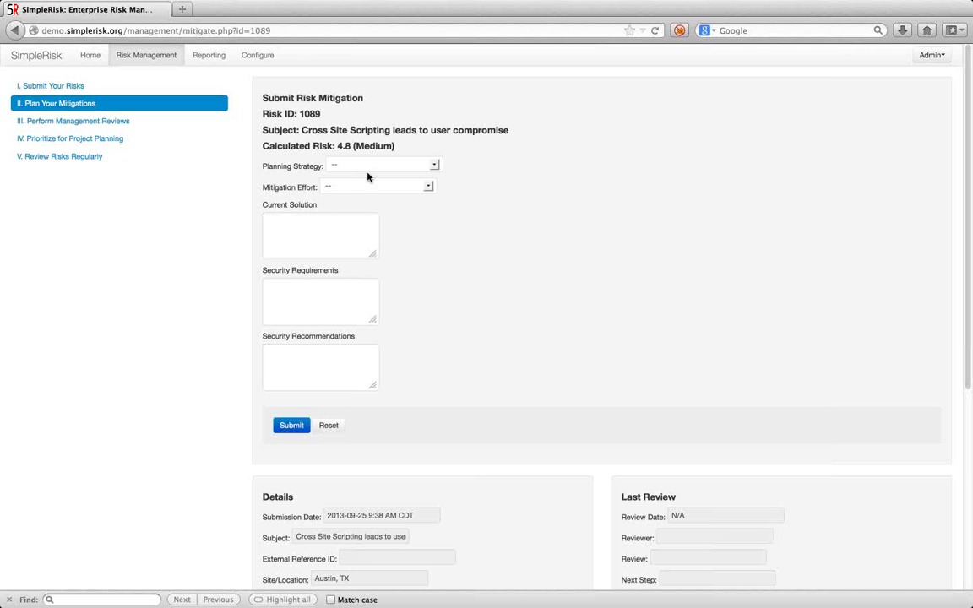
Set strategy Mitigate, effort Considerable, and current solution 'None'.
left_click(368, 167)
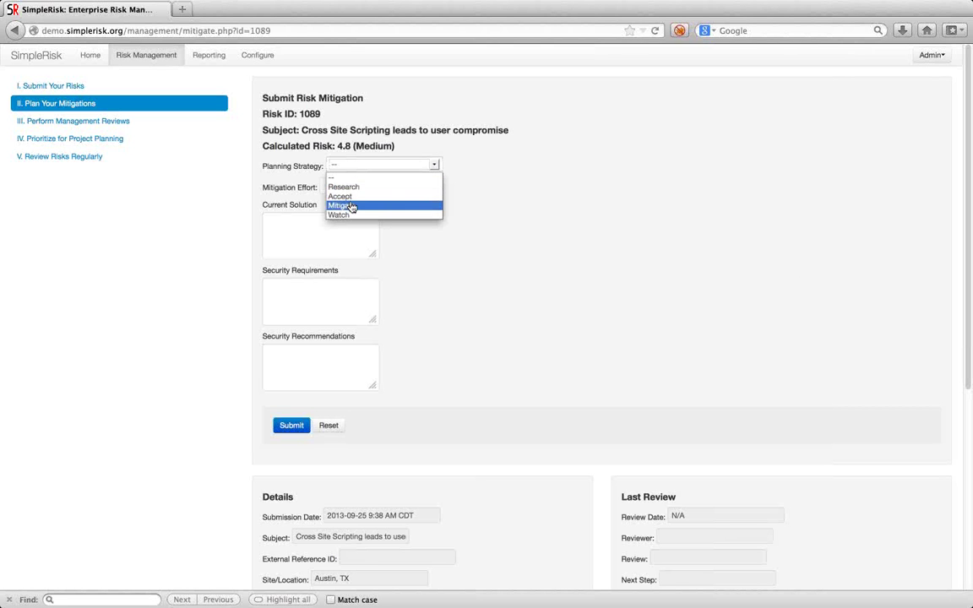
left_click(349, 206)
left_click(340, 188)
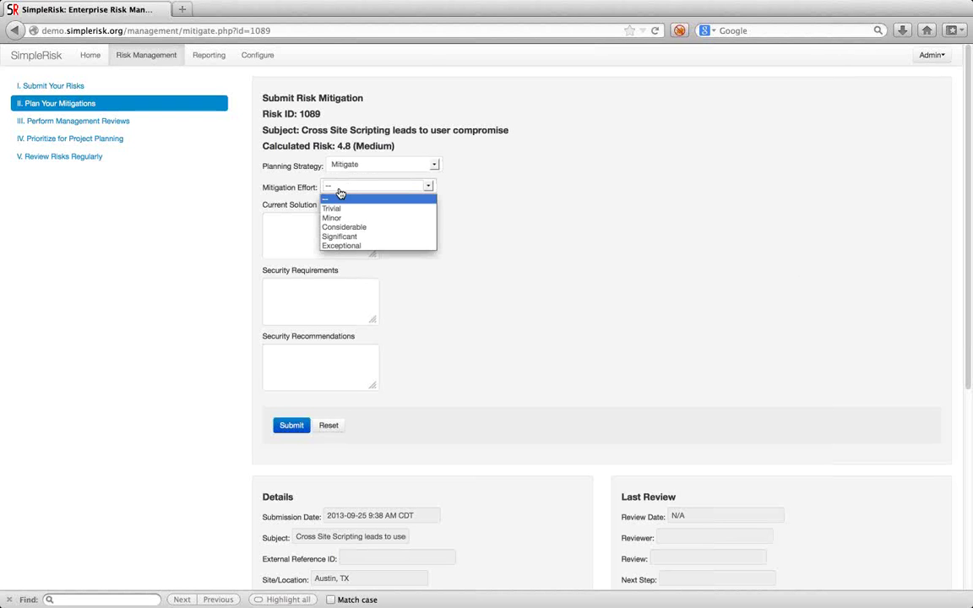
left_click(342, 227)
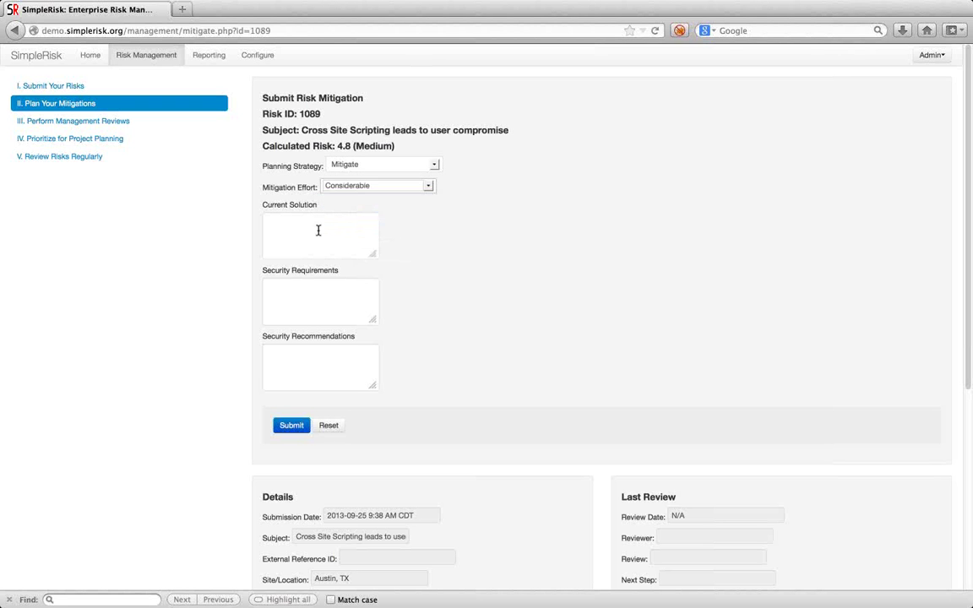
left_click(317, 230)
type("None")
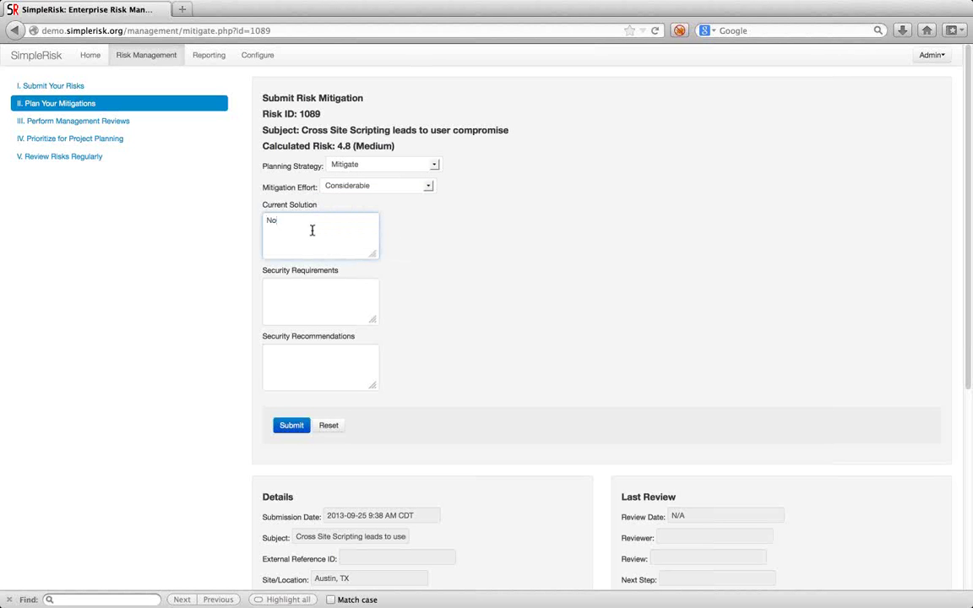
Add requirements 'HTML output encoding and input validation.' and recommendation 'Purchase a WAF', then submit.
left_click(336, 307)
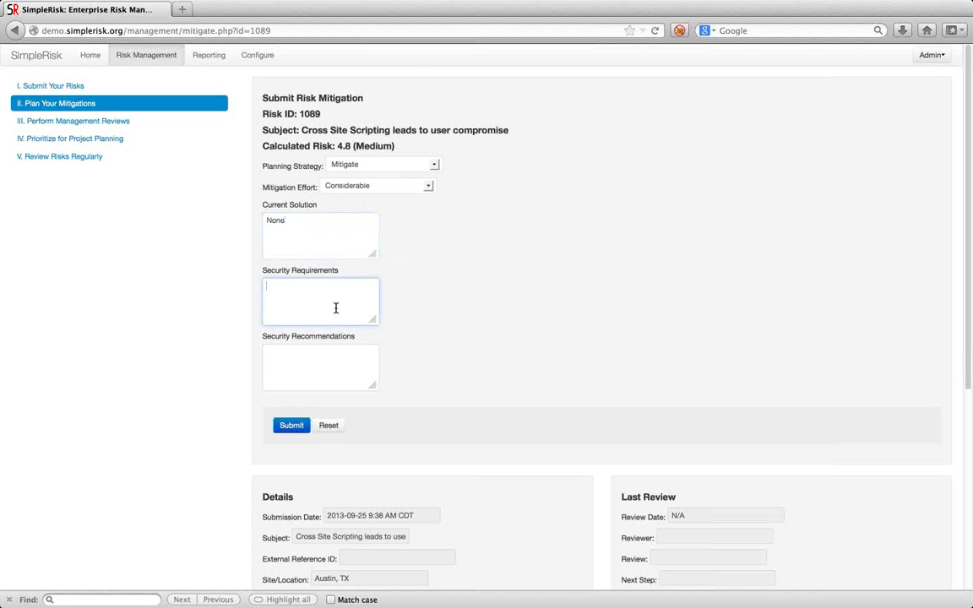
type("P")
key("BackSpace")
type("HTML output encoding and input ")
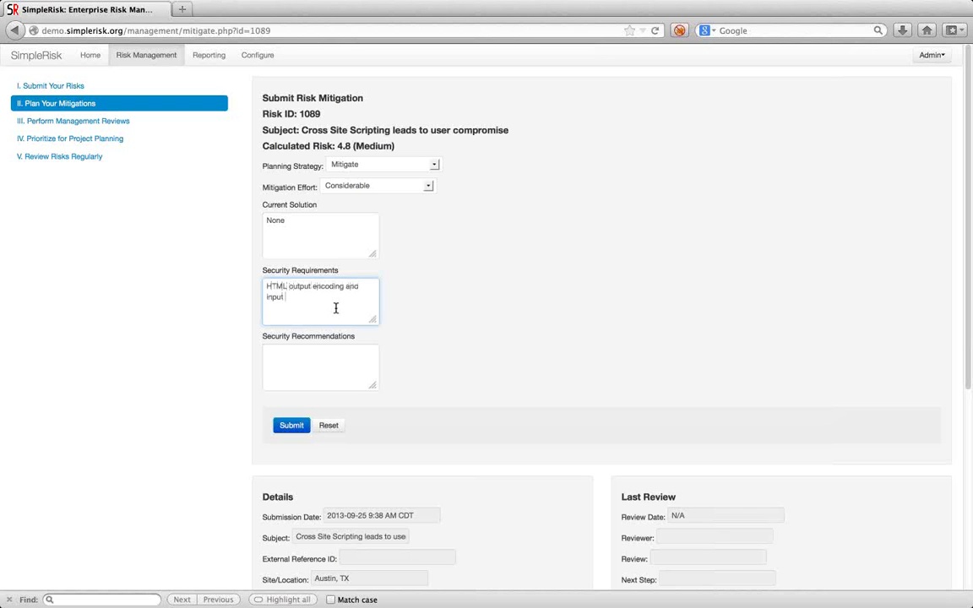
type("validation.")
left_click(342, 359)
type("Purch")
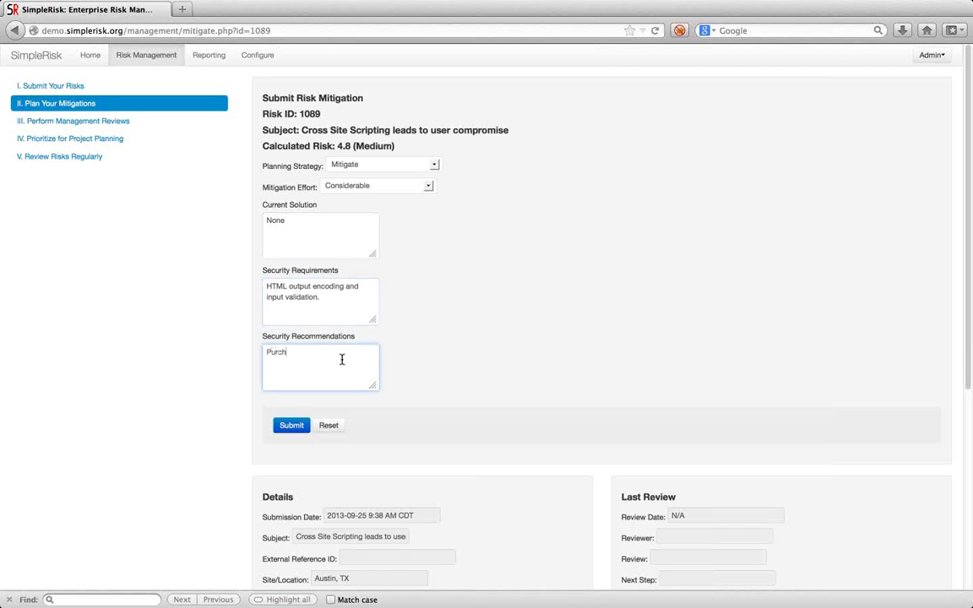
type("ase a WAF")
scroll(582, 390, "down", 8)
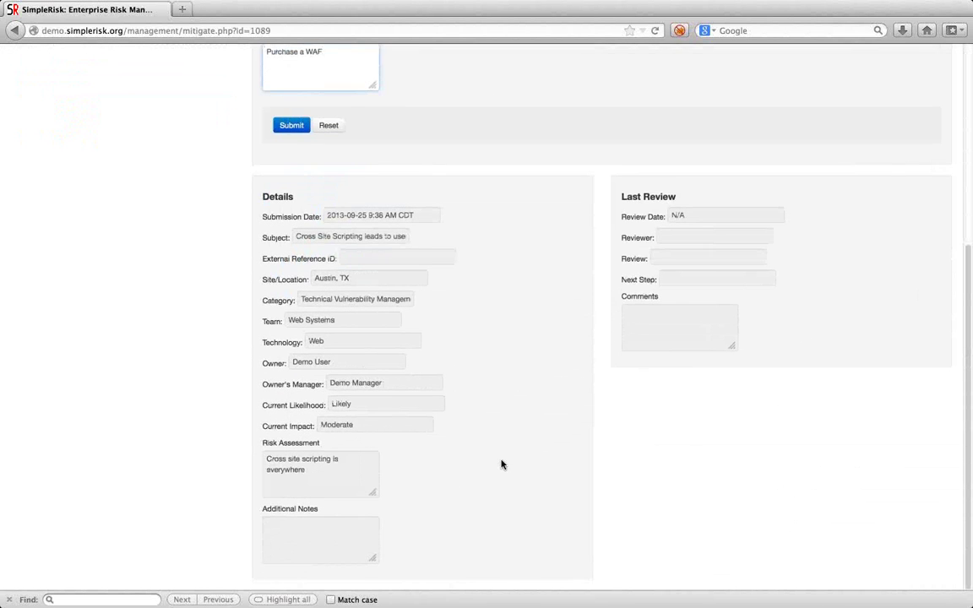
scroll(414, 372, "up", 8)
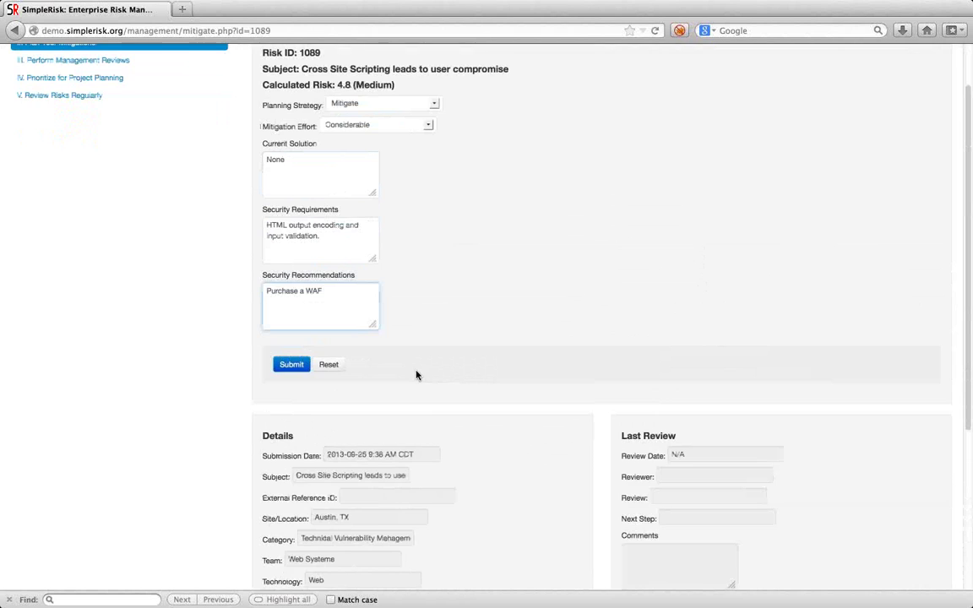
left_click(291, 427)
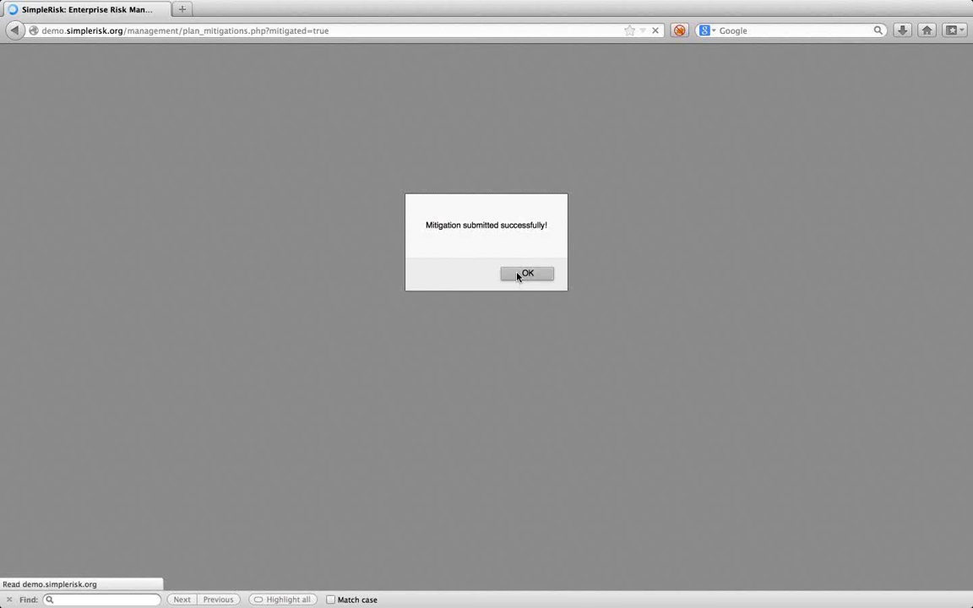
left_click(525, 274)
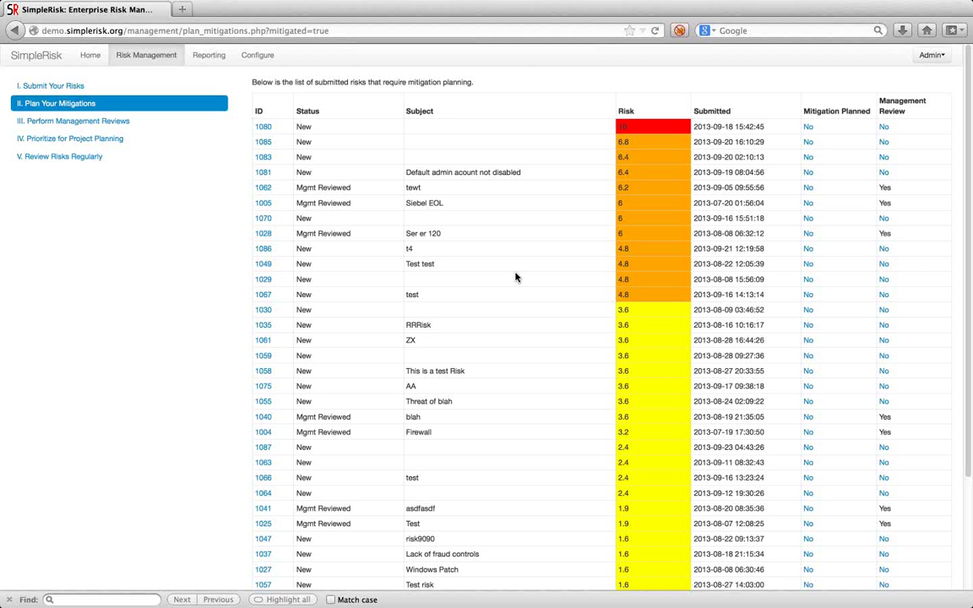
Compare the management review and mitigation planning lists, then open risk 1089's review form.
left_click(95, 124)
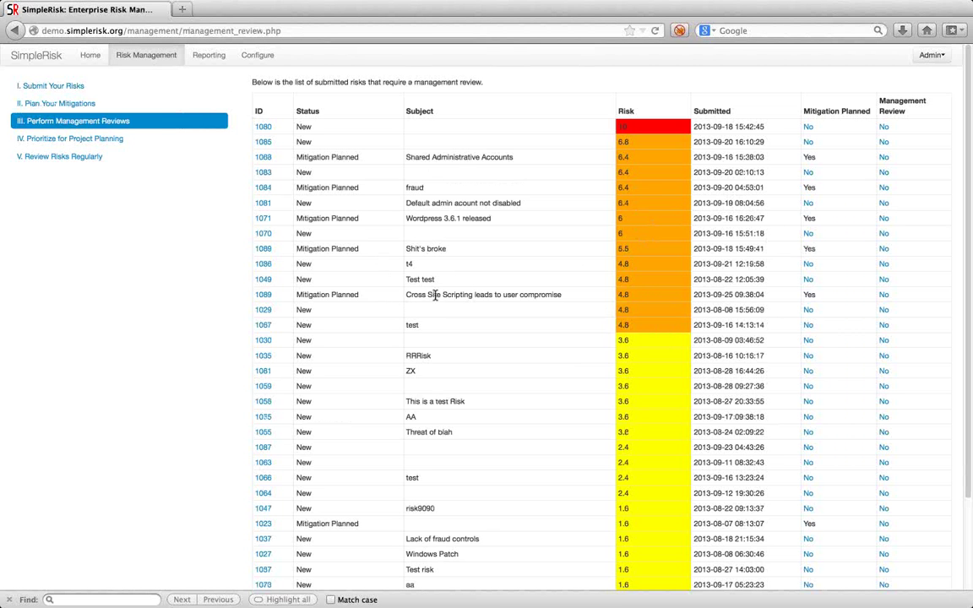
left_click(47, 109)
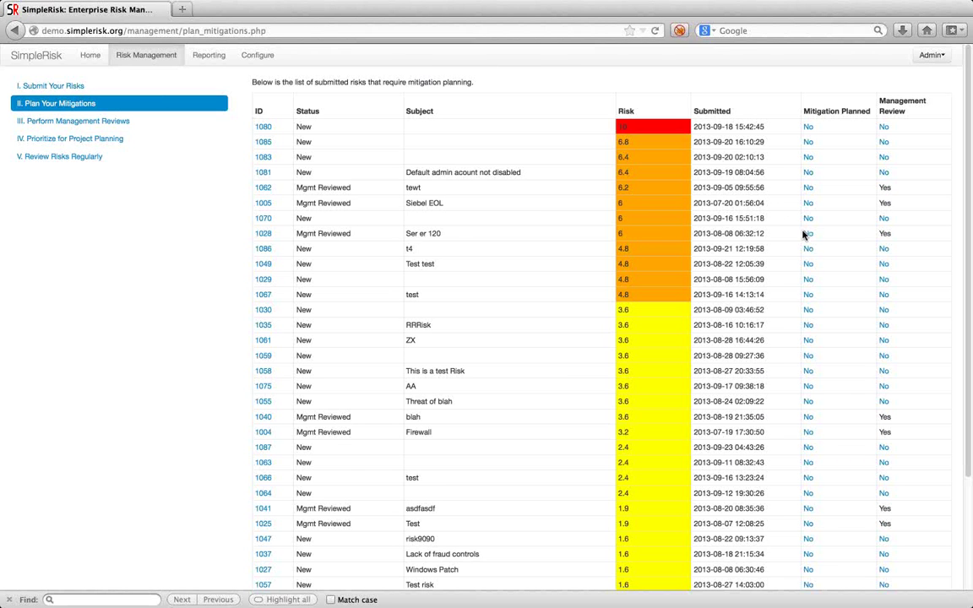
scroll(826, 403, "down", 2)
scroll(826, 404, "down", 3)
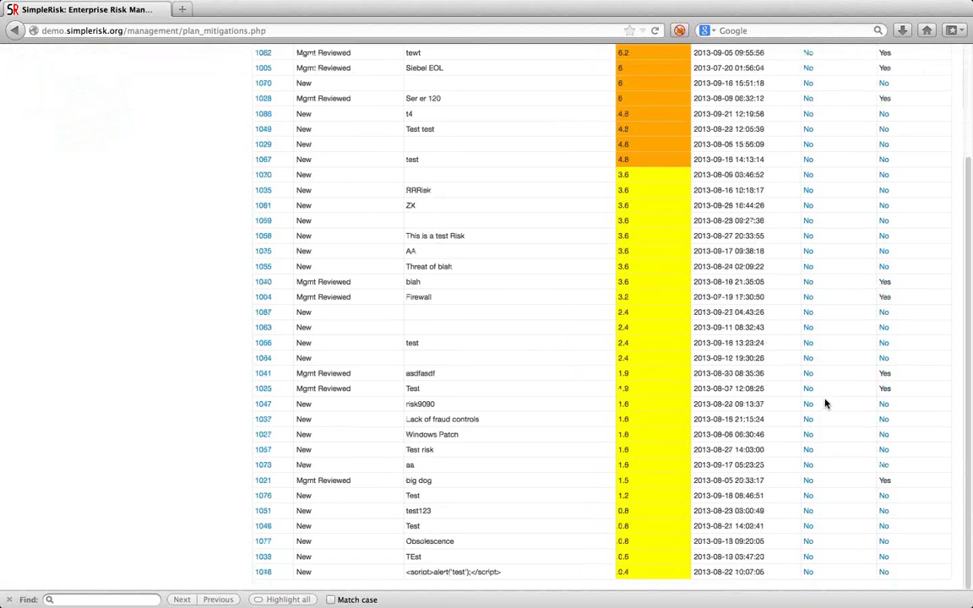
scroll(826, 404, "up", 5)
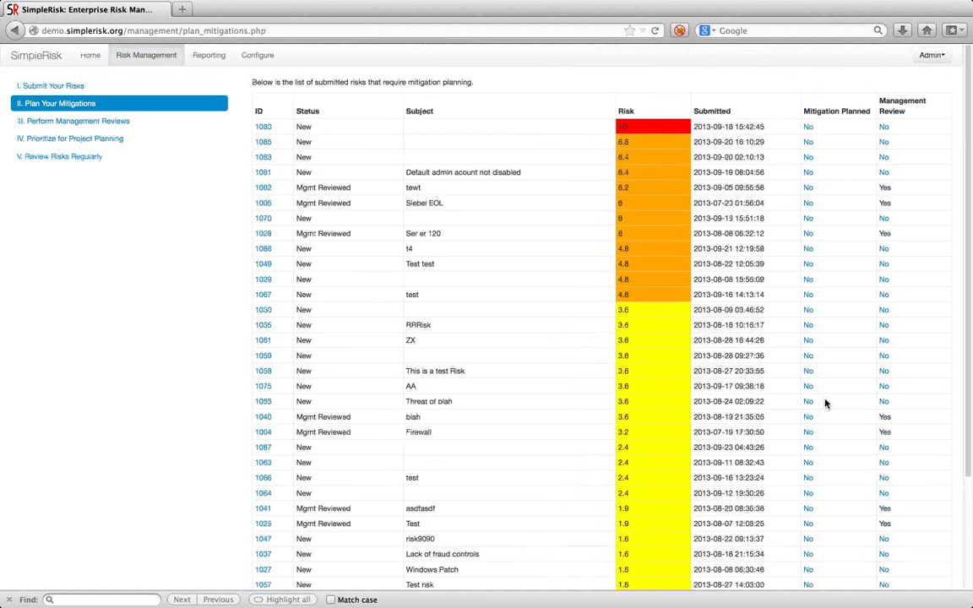
left_click(110, 121)
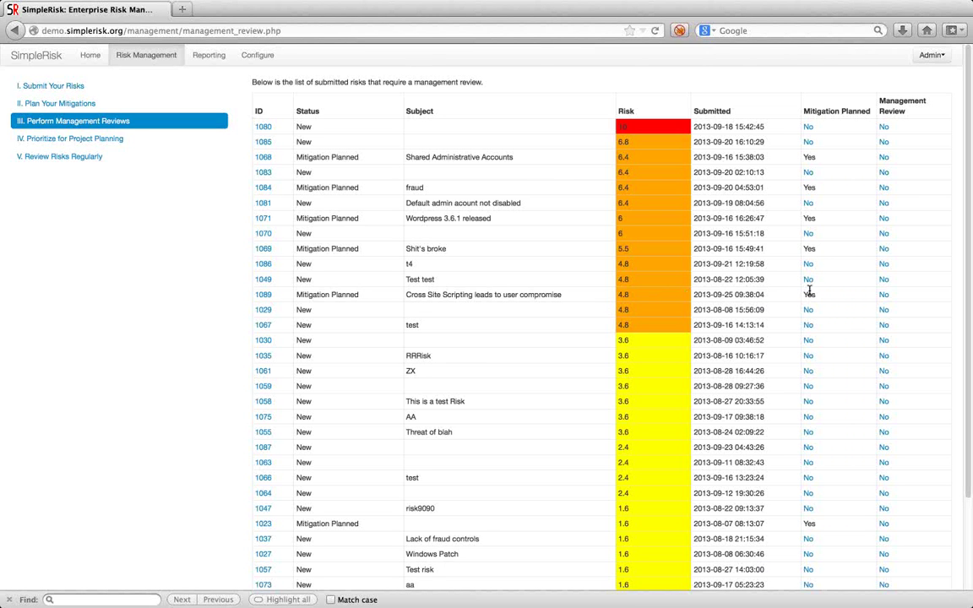
left_click(885, 295)
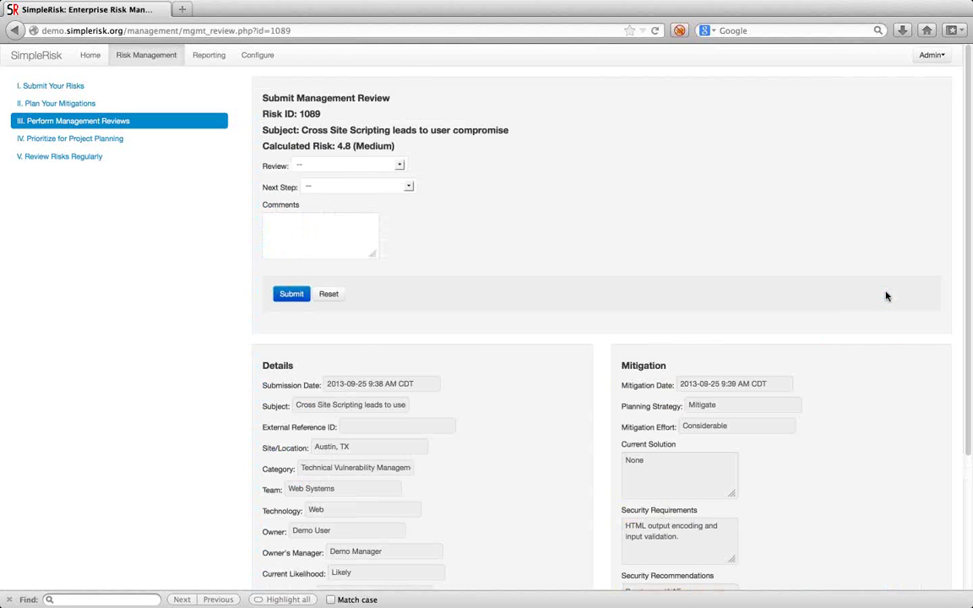
Approve risk 1089 with next step Consider for Project and comment 'Consider for WAF purchase project.'.
left_click(343, 165)
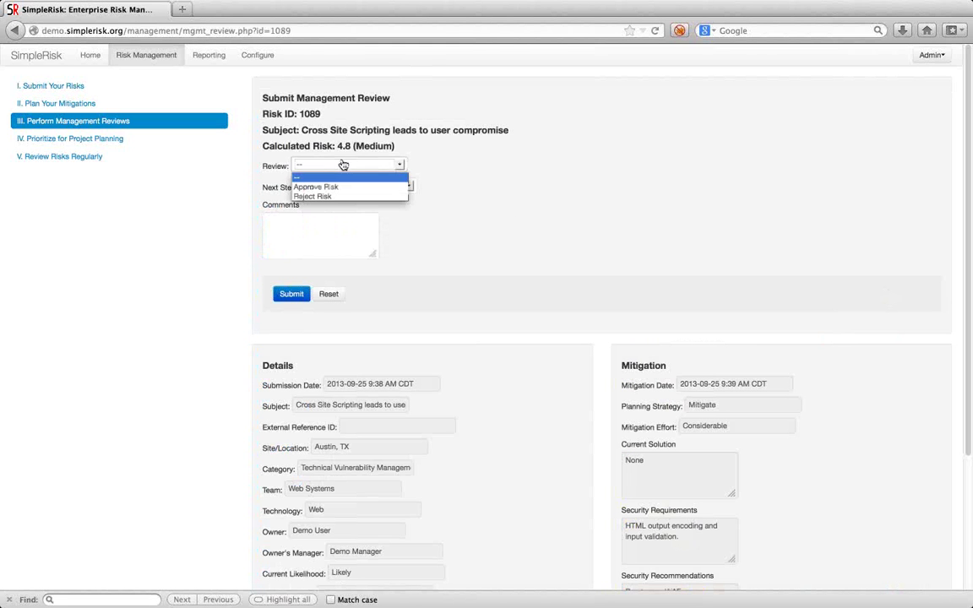
left_click(336, 187)
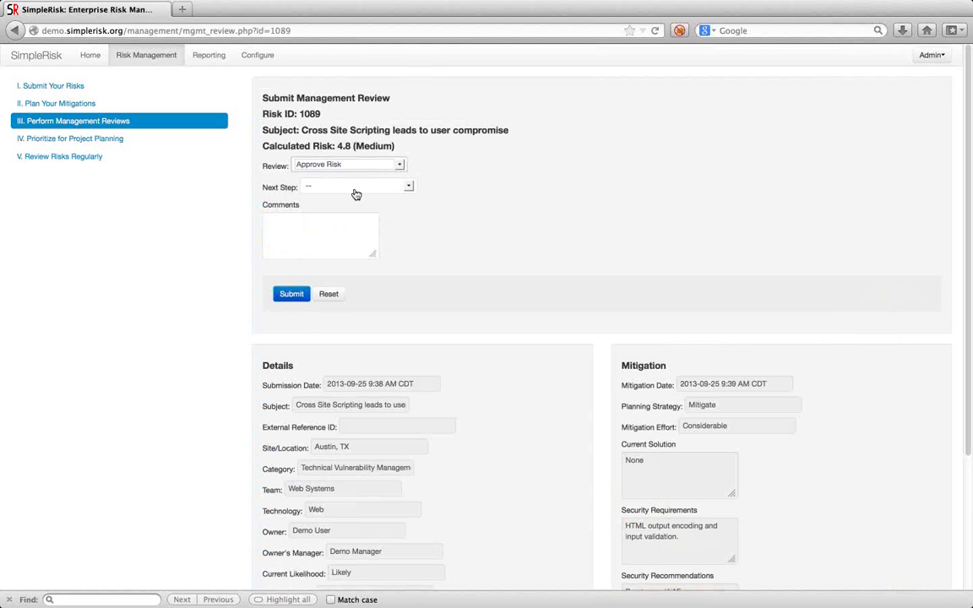
left_click(355, 187)
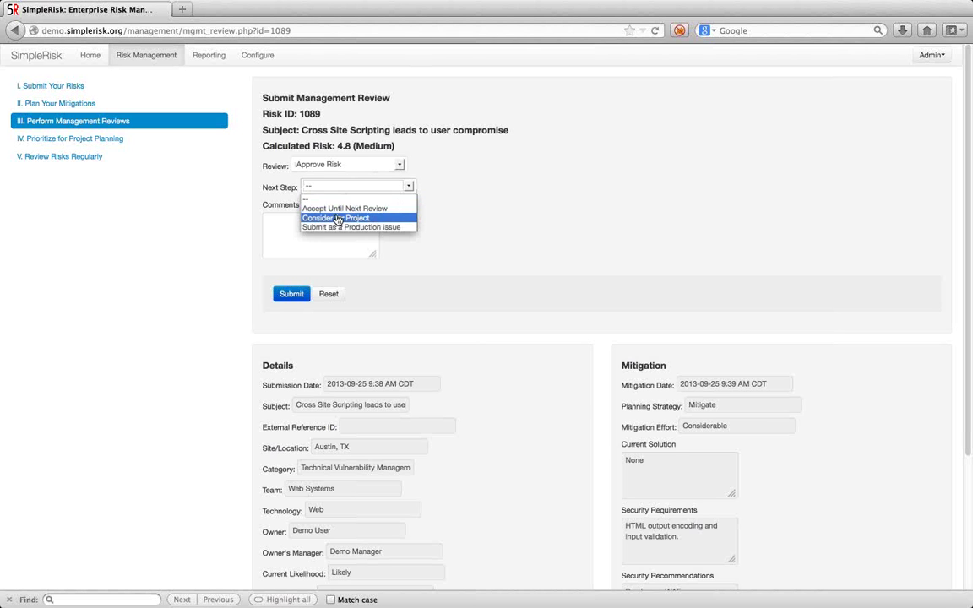
left_click(336, 217)
left_click(327, 220)
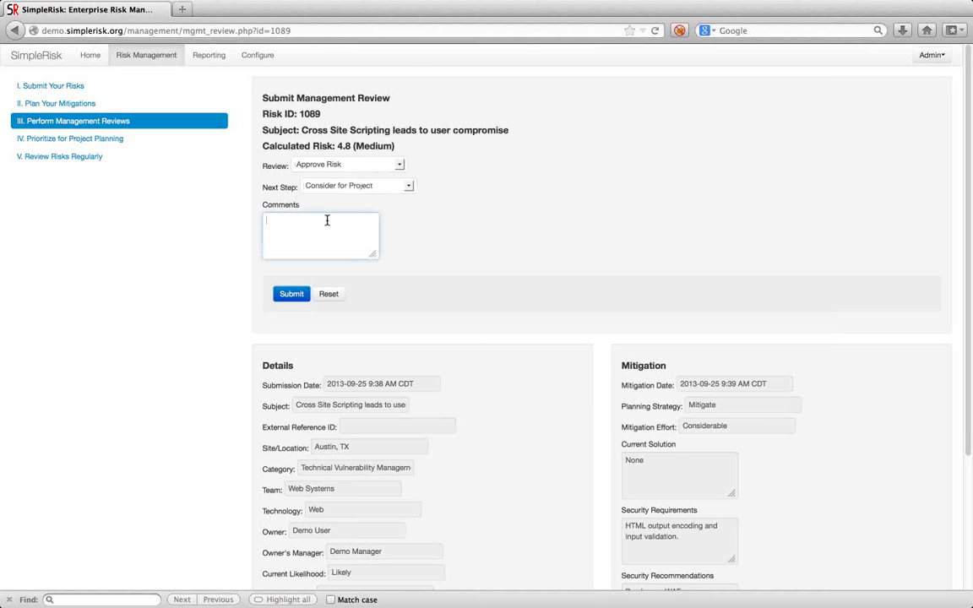
type("Consider for WAF purchase p")
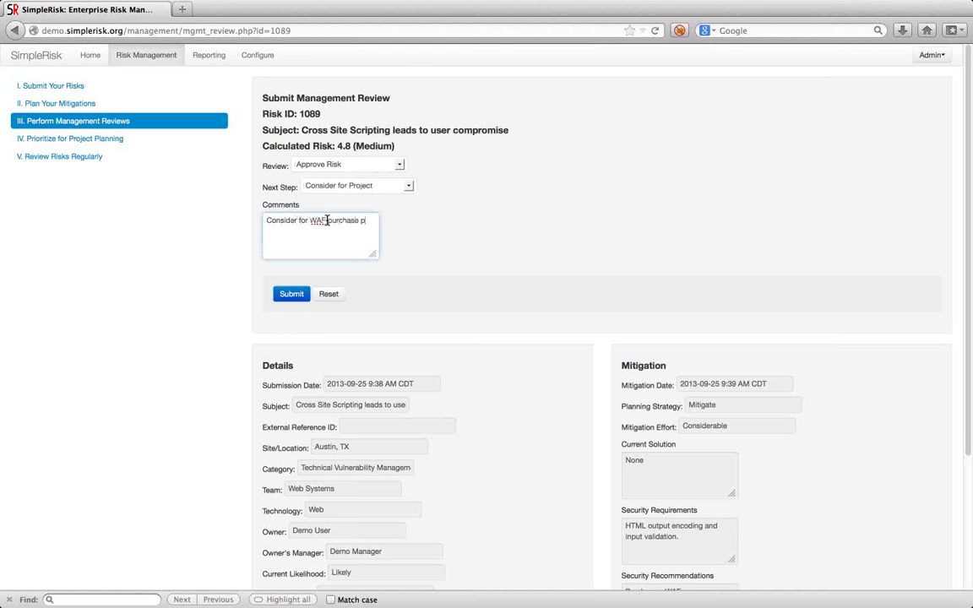
type("roject.")
left_click(292, 293)
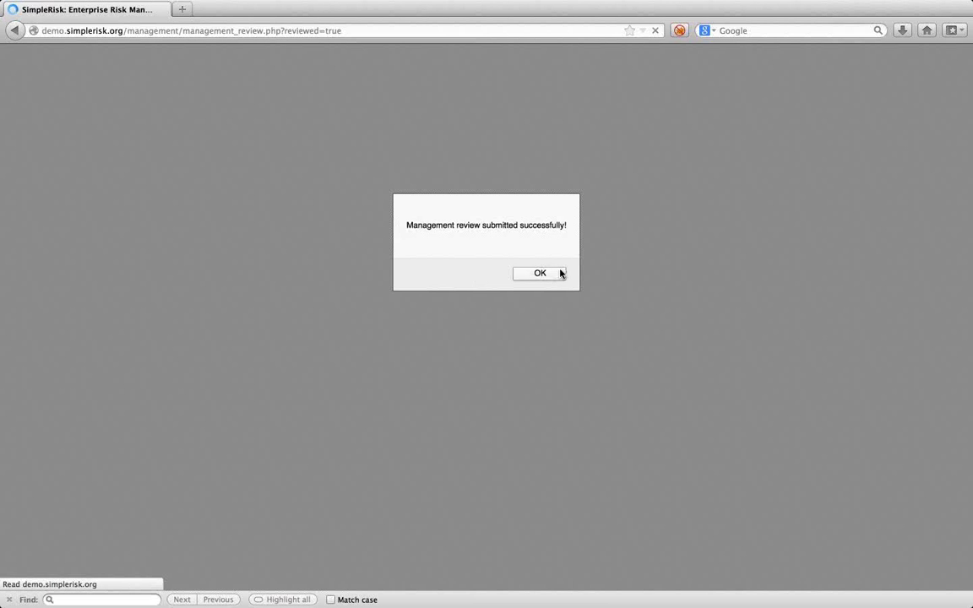
left_click(554, 273)
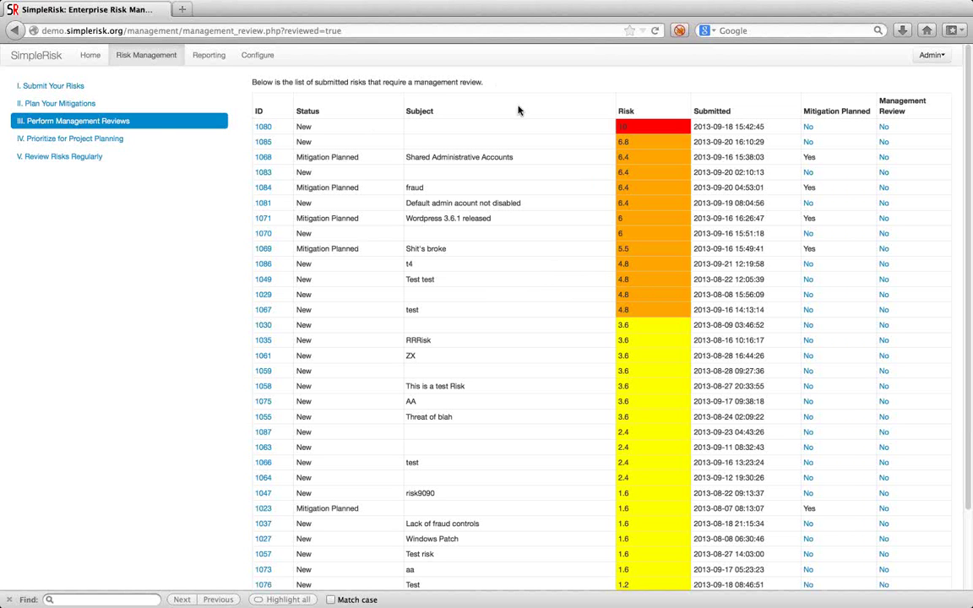
Create a new project named 'WAF Purchase' in project planning.
left_click(108, 142)
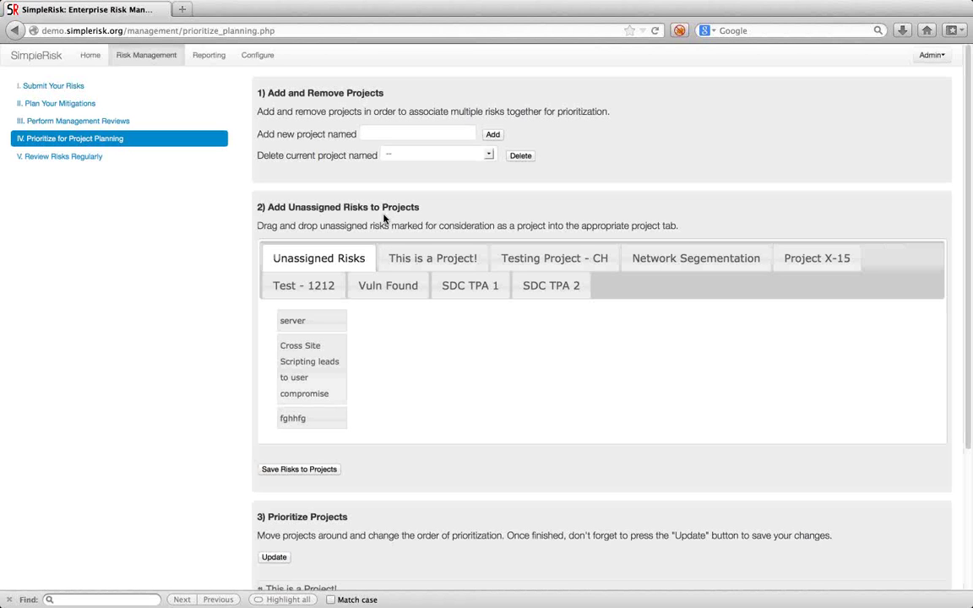
left_click(395, 133)
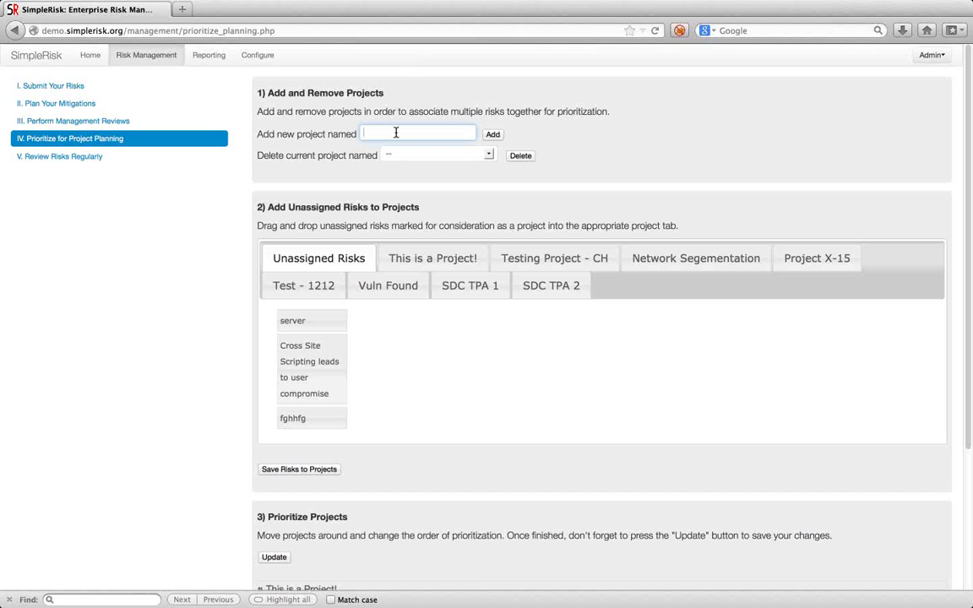
type("WAF Purchase")
left_click(491, 138)
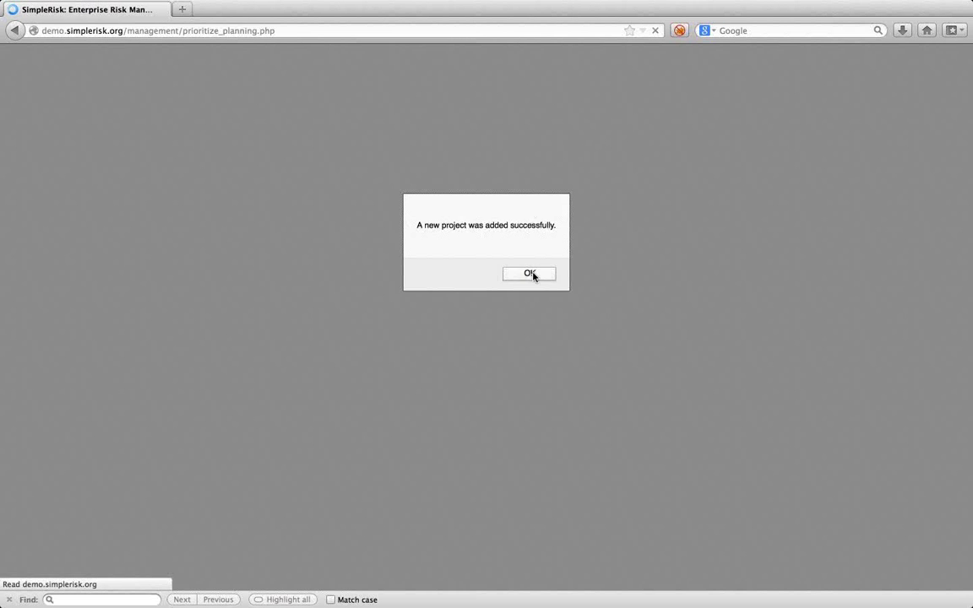
left_click(533, 276)
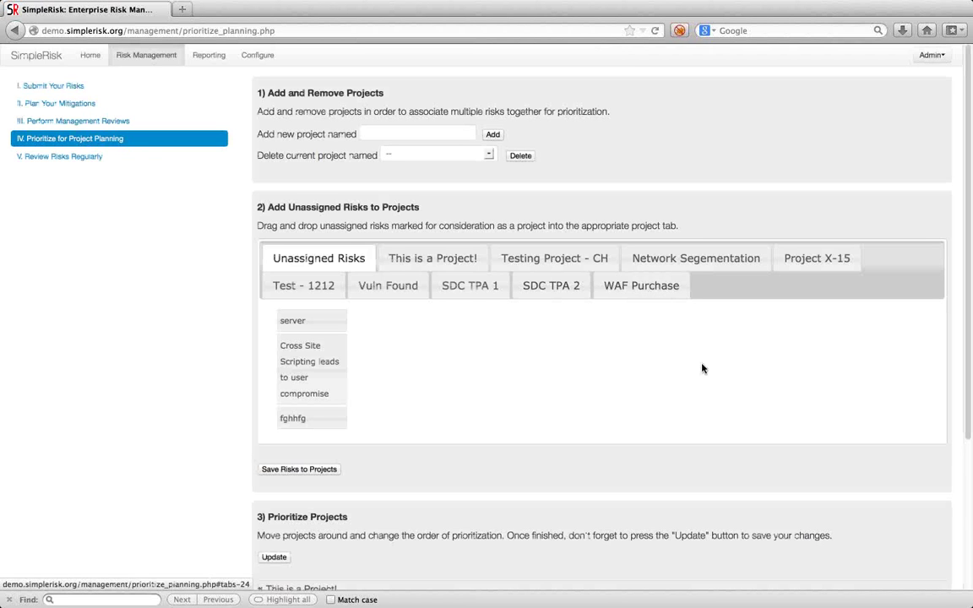
Move WAF Purchase to the top of the project priorities and save the order.
scroll(702, 369, "down", 4)
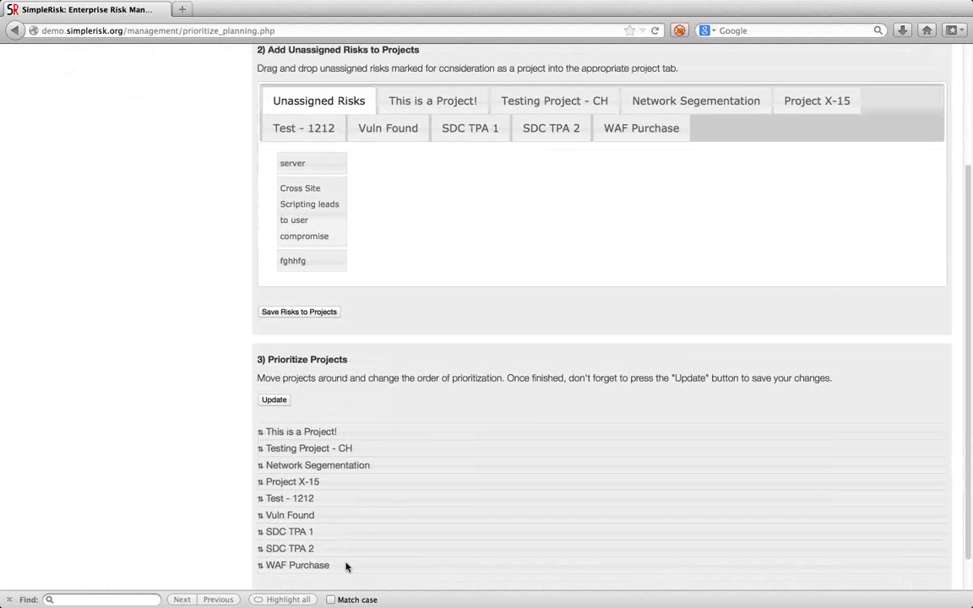
left_click_drag(346, 567, 348, 431)
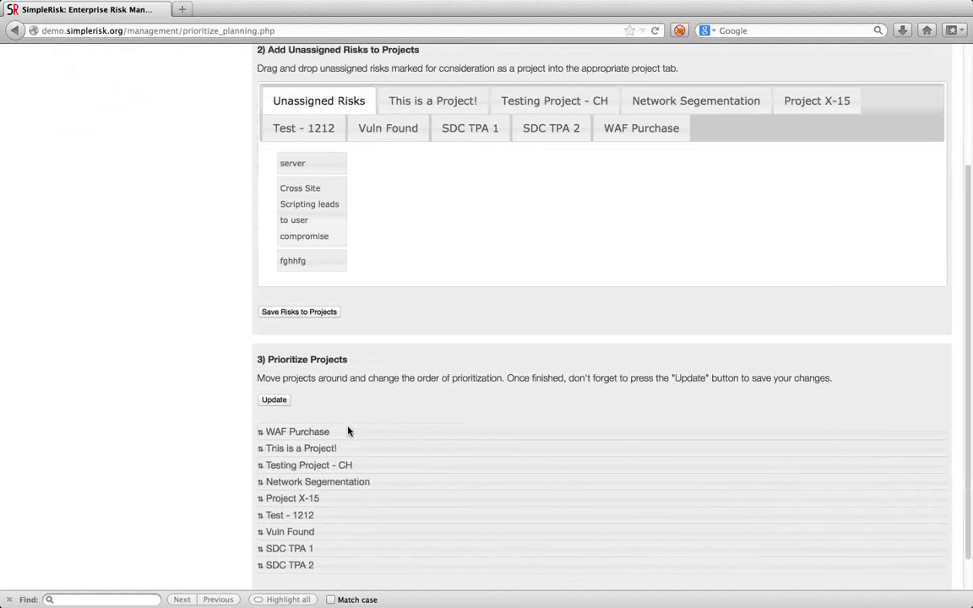
left_click(279, 403)
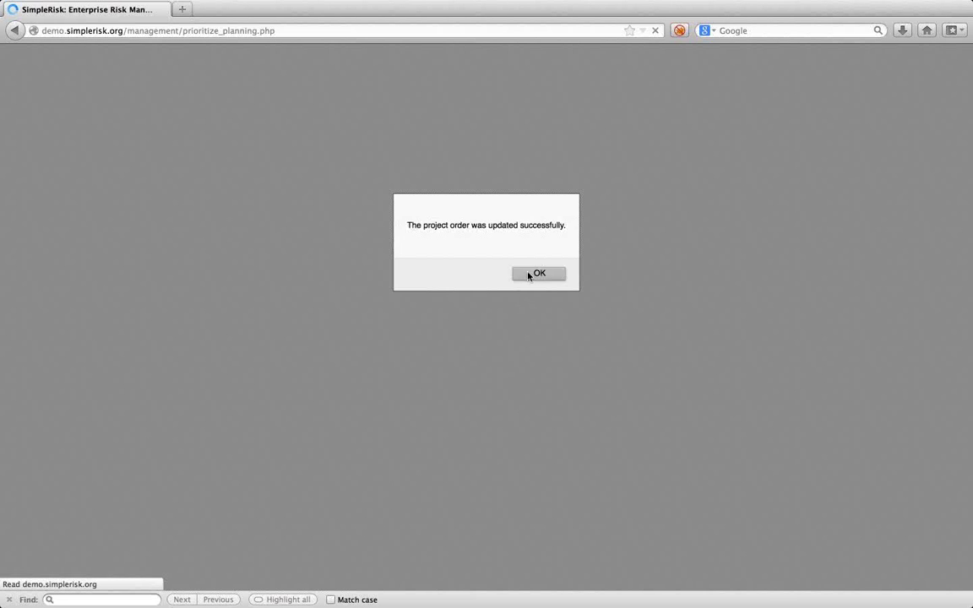
left_click(528, 276)
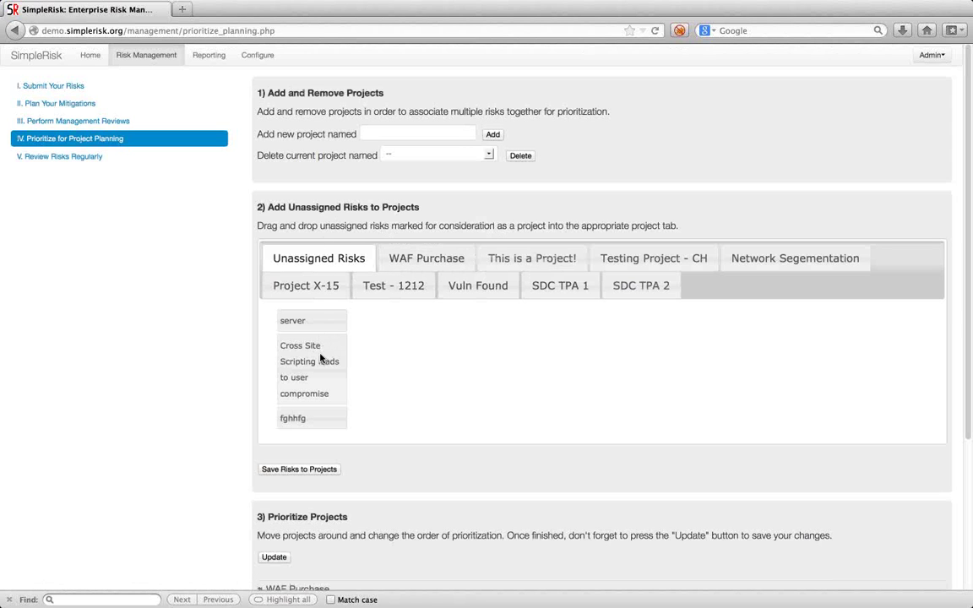
Assign the Cross Site Scripting risk to WAF Purchase, save, and view that project's risks.
left_click_drag(312, 380, 404, 254)
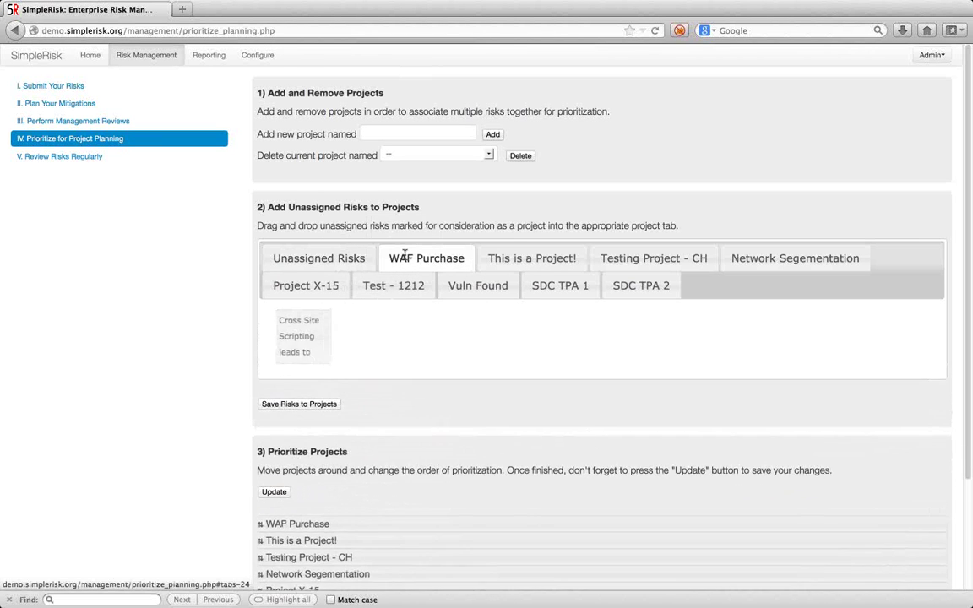
left_click(299, 419)
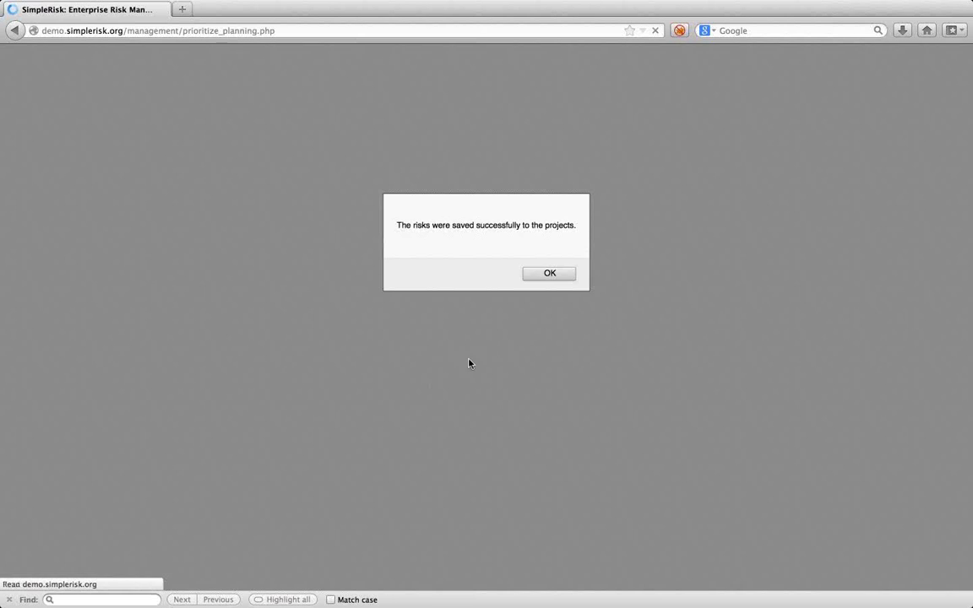
left_click(557, 281)
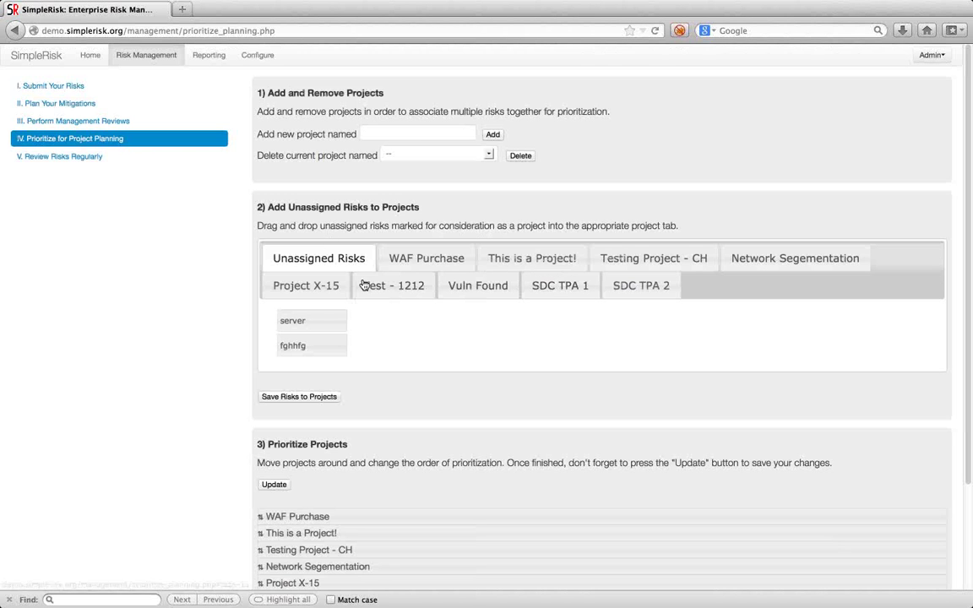
left_click(403, 266)
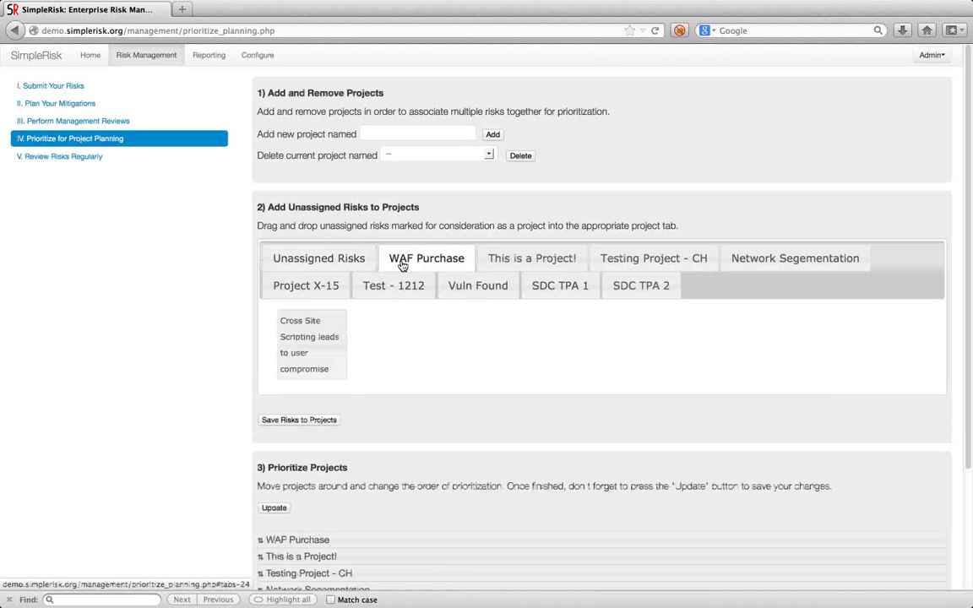
Open Review Risks Regularly and scroll through each risk's days open and next review date.
left_click(83, 159)
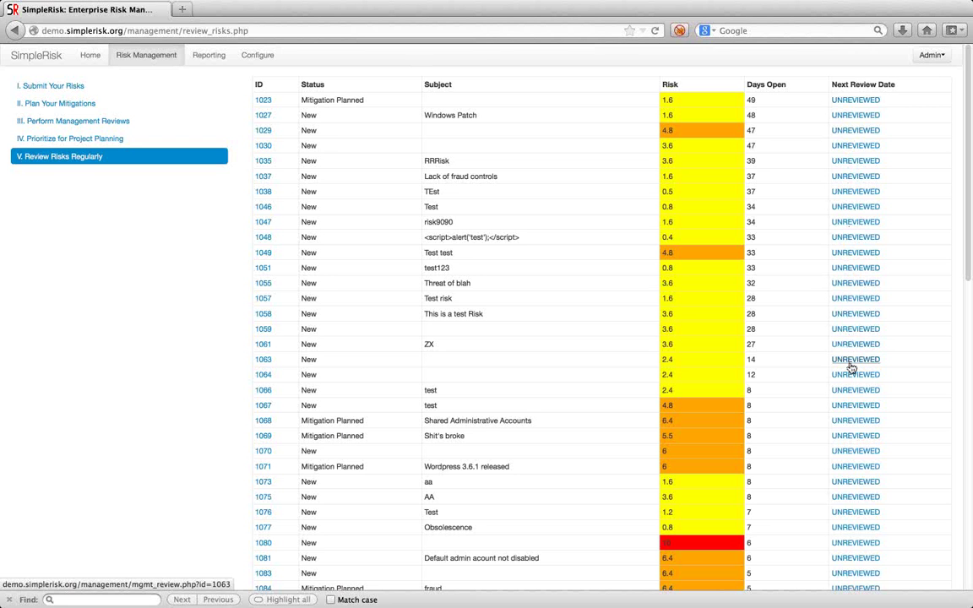
scroll(852, 367, "down", 6)
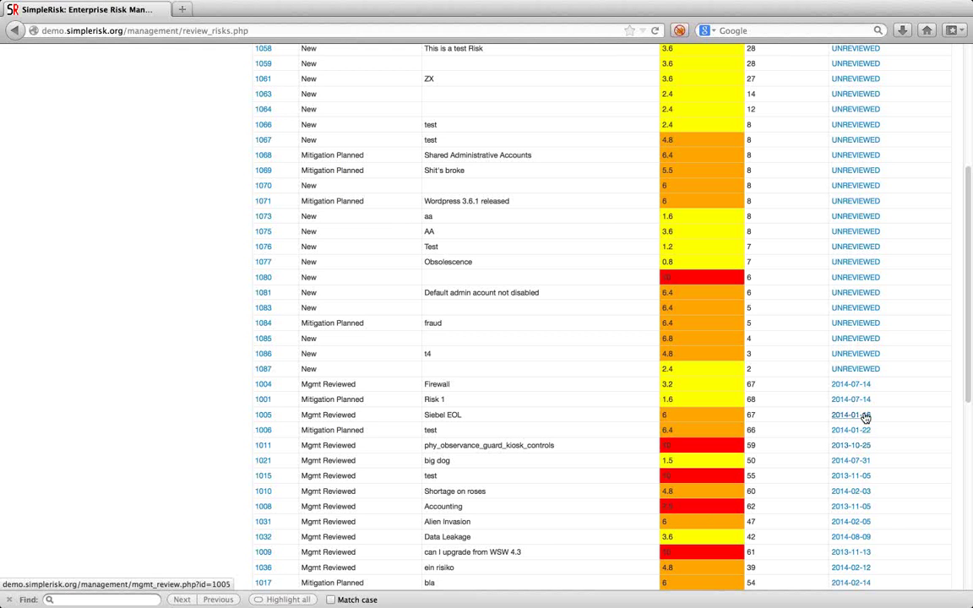
scroll(865, 418, "down", 1)
scroll(865, 417, "down", 10)
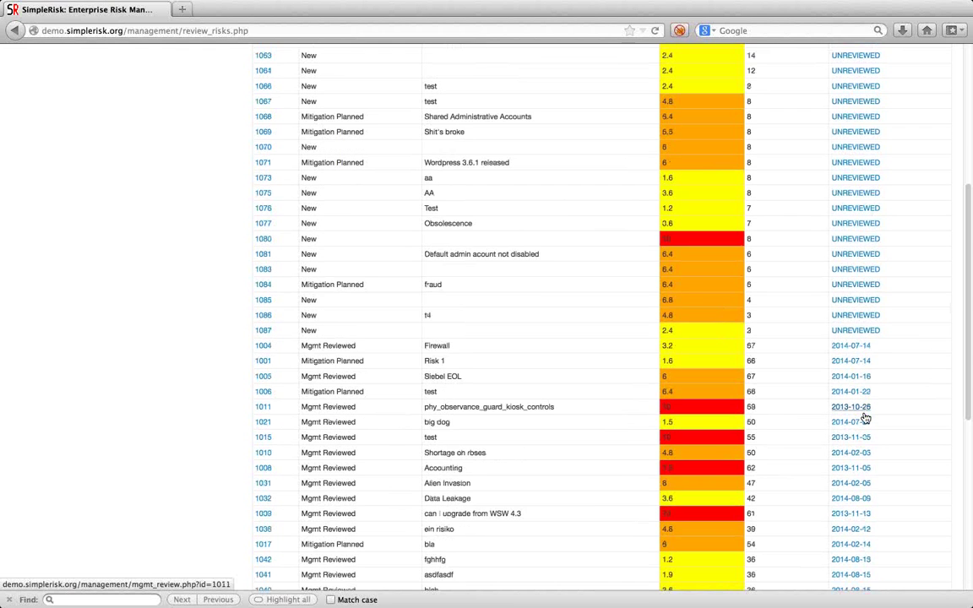
scroll(865, 414, "up", 3)
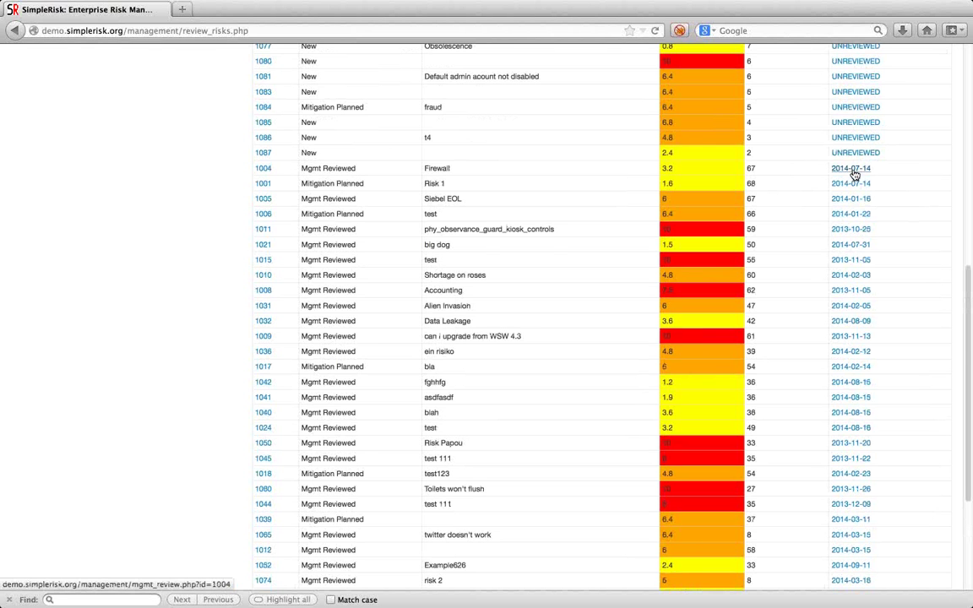
scroll(855, 172, "down", 5)
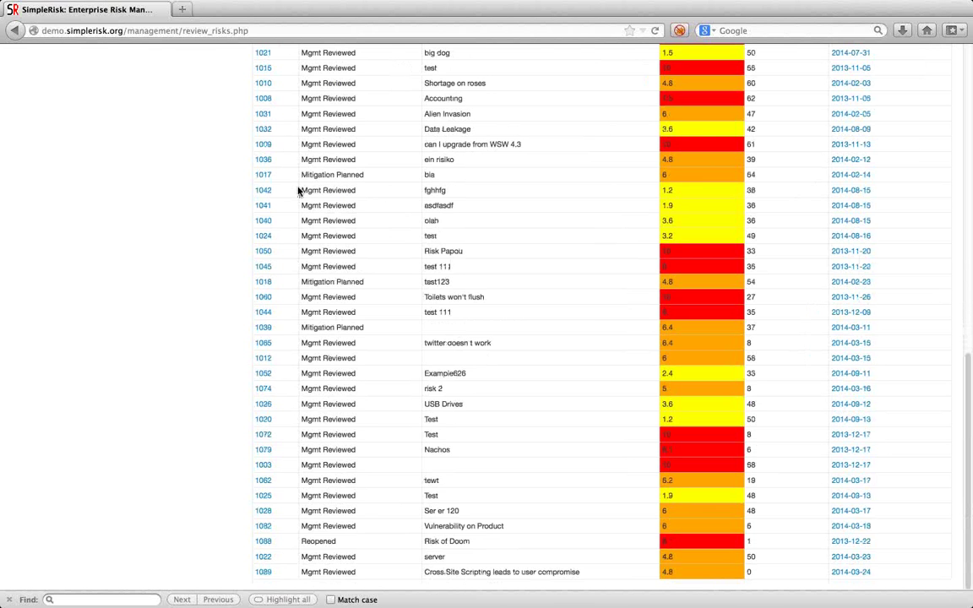
scroll(588, 321, "up", 7)
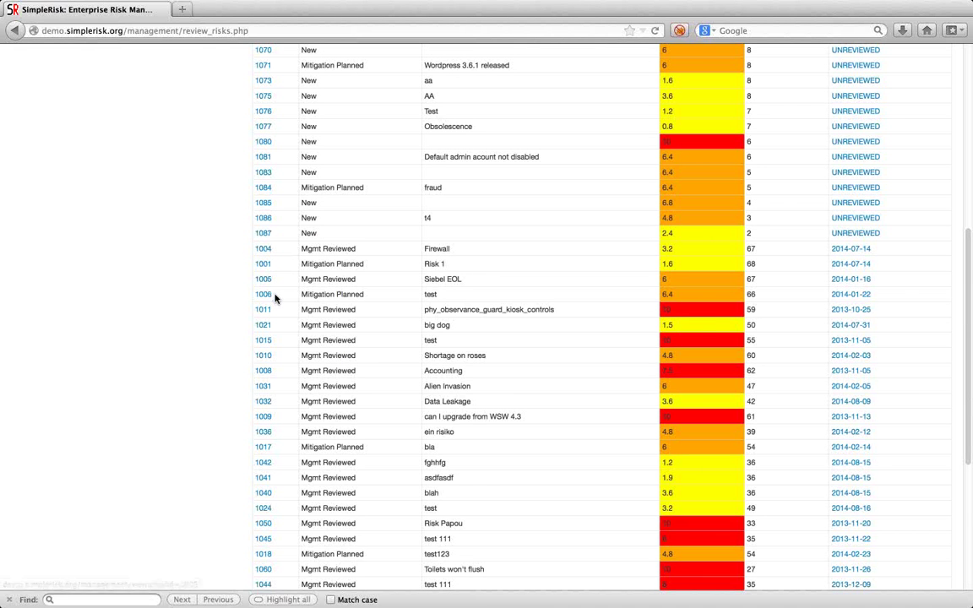
scroll(274, 298, "down", 3)
scroll(275, 297, "up", 10)
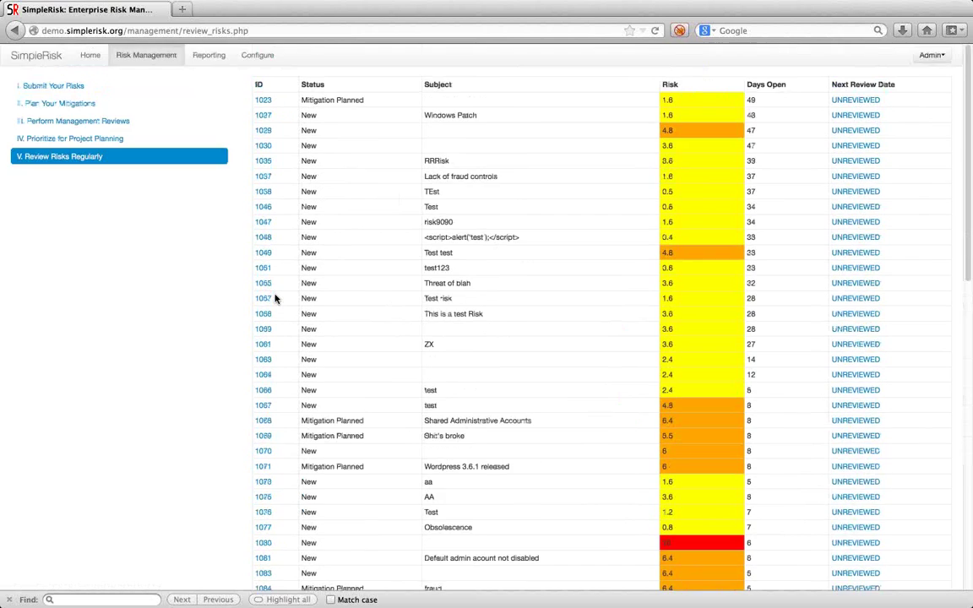
scroll(274, 297, "down", 5)
left_click(68, 600)
type("c")
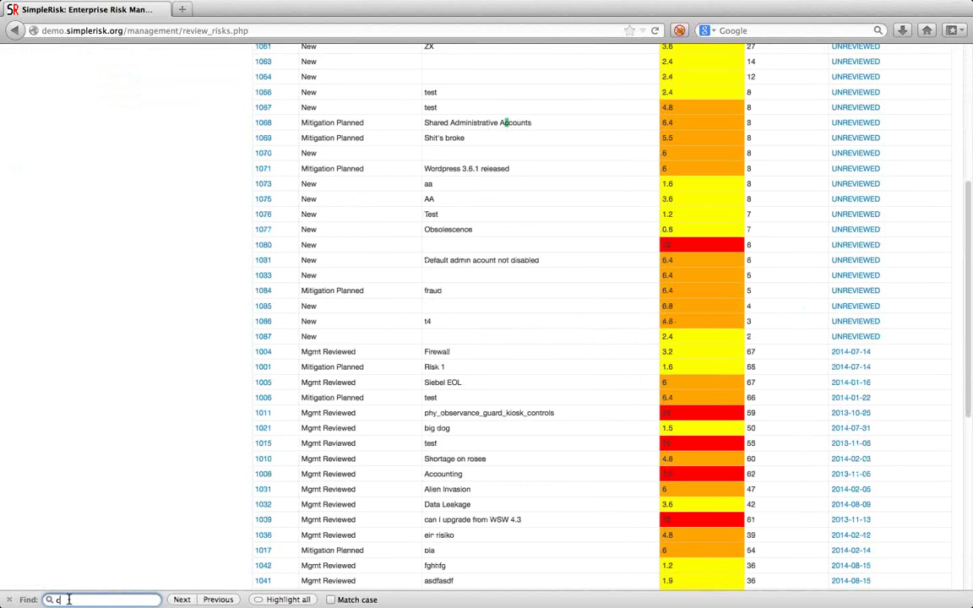
type("ross")
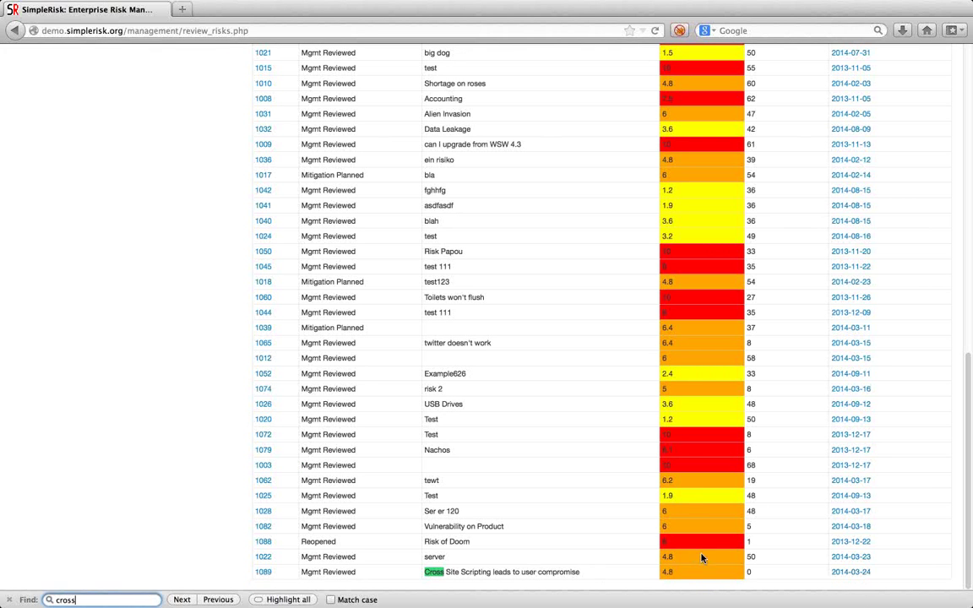
left_click(265, 573)
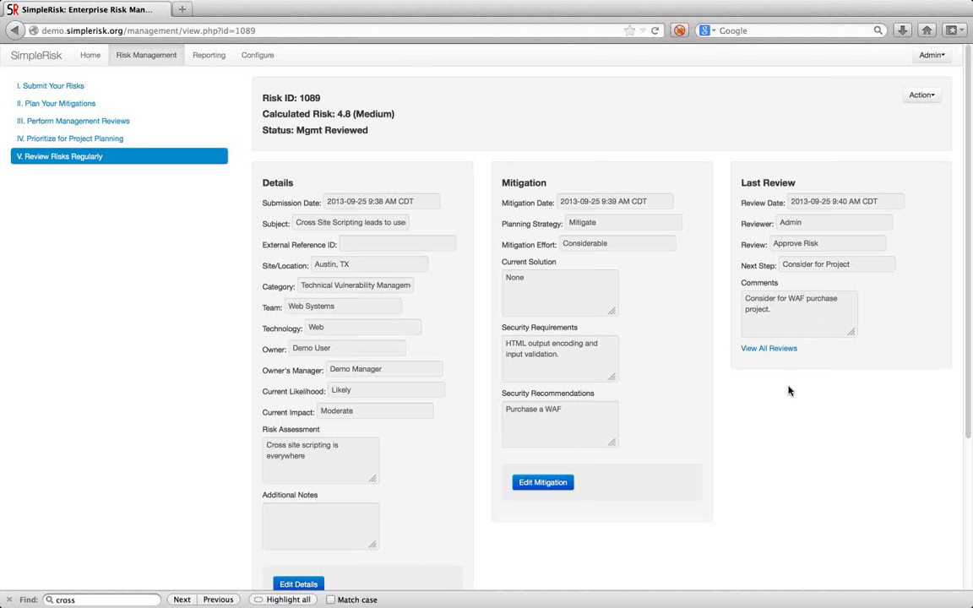
scroll(788, 391, "down", 5)
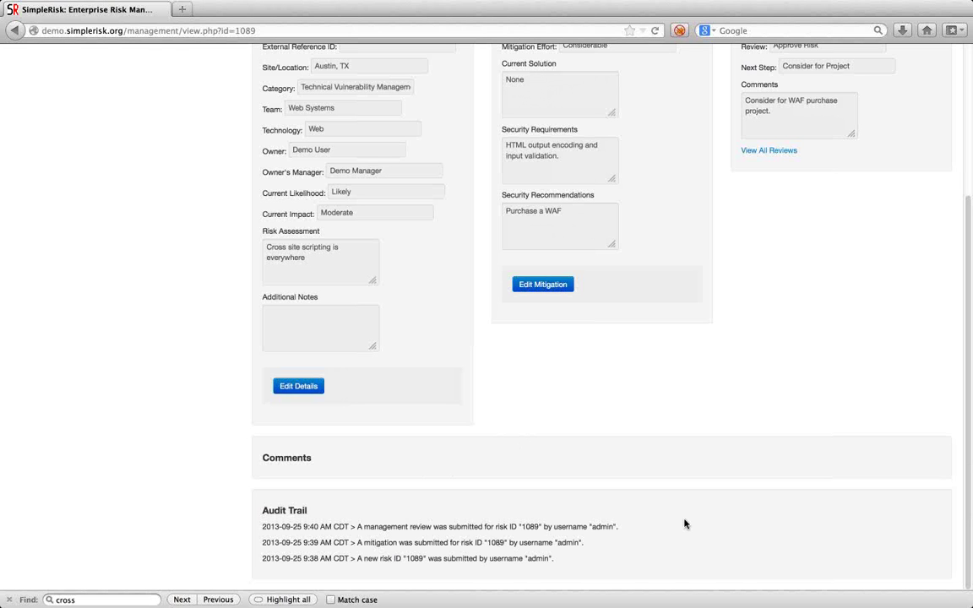
scroll(685, 525, "up", 5)
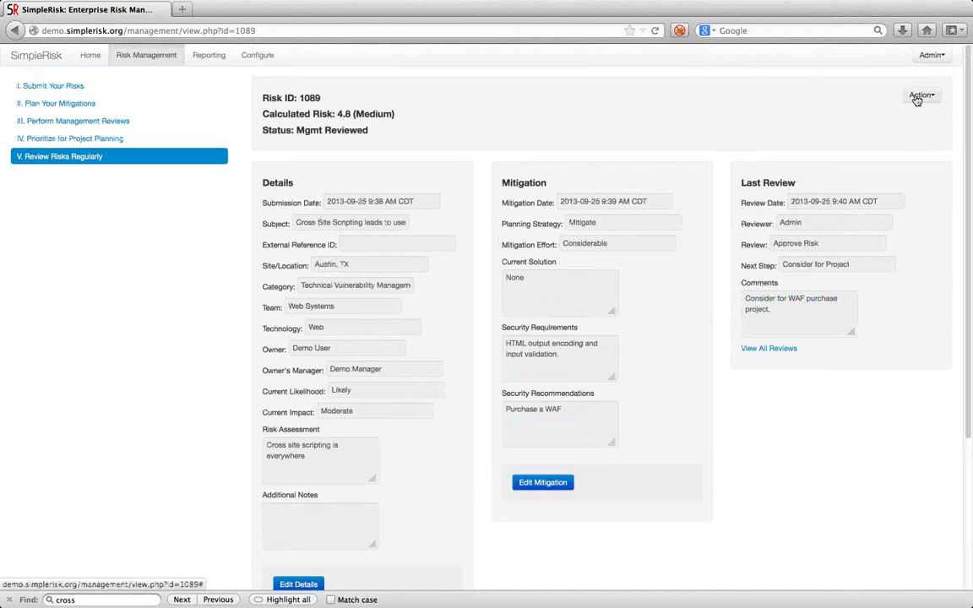
Close risk 1089 as Fully Mitigated with the close-out note 'Added a WAF'.
left_click(919, 96)
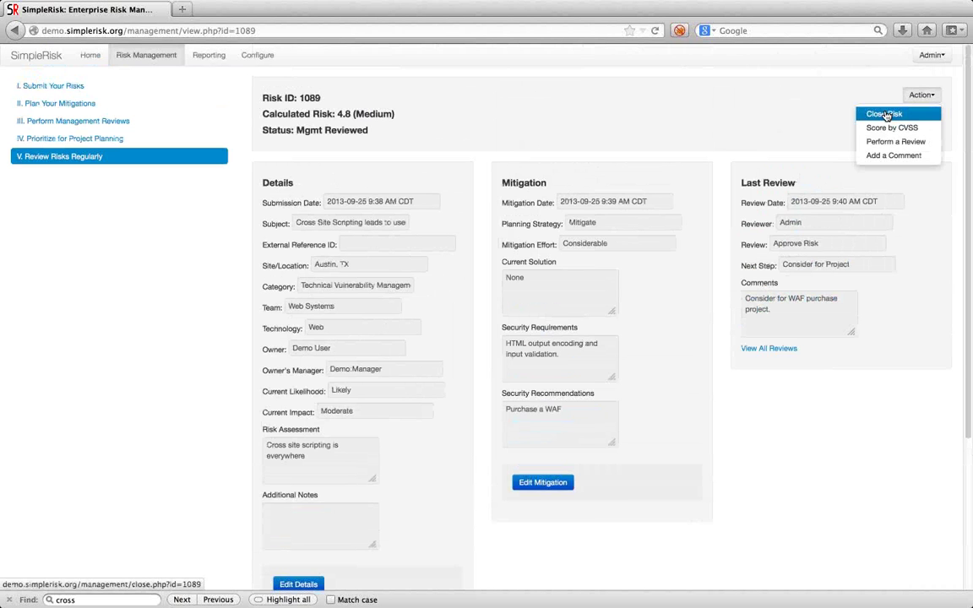
left_click(885, 116)
left_click(321, 141)
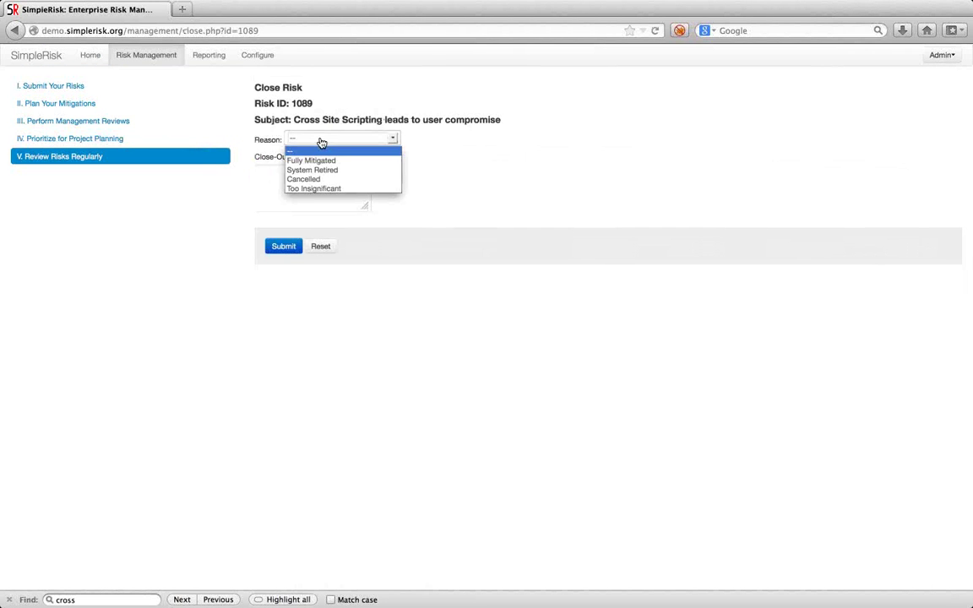
left_click(319, 160)
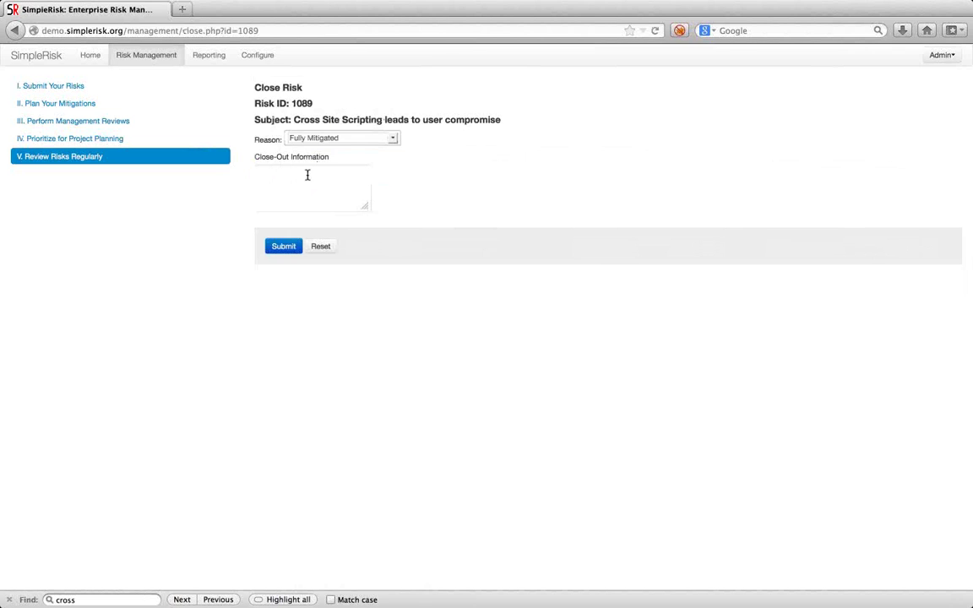
left_click(336, 175)
type("A")
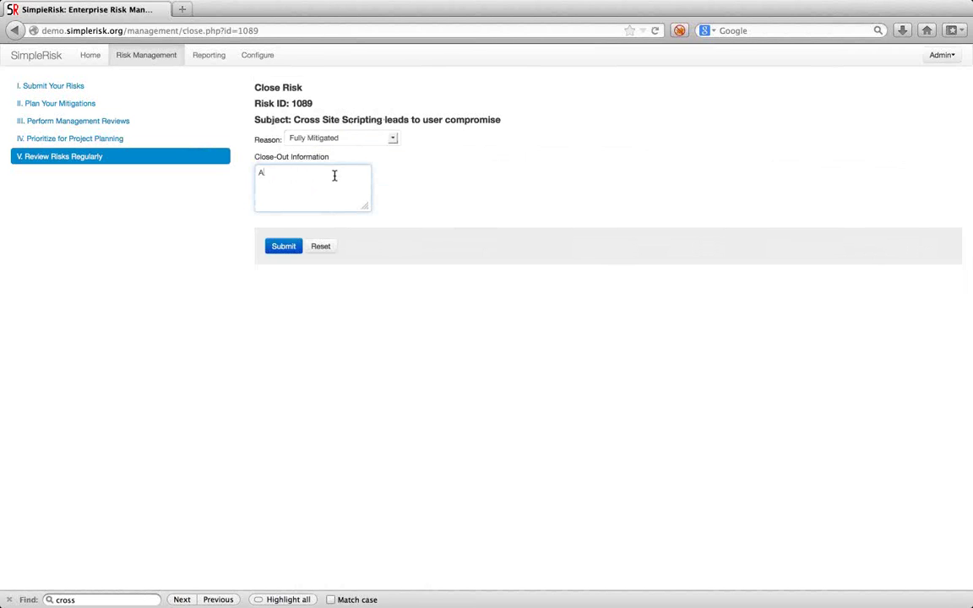
type("dded a WAF")
left_click(287, 247)
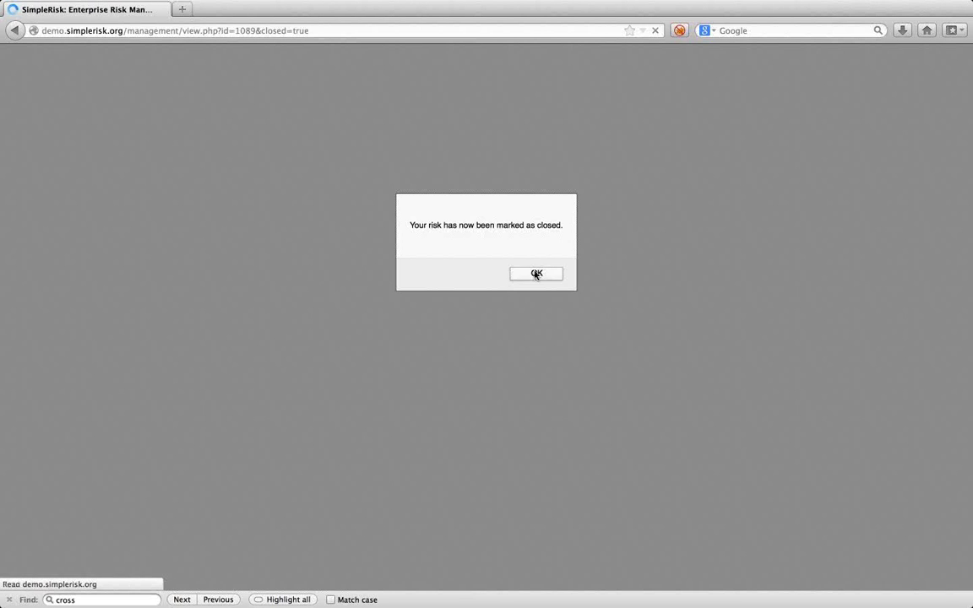
left_click(534, 274)
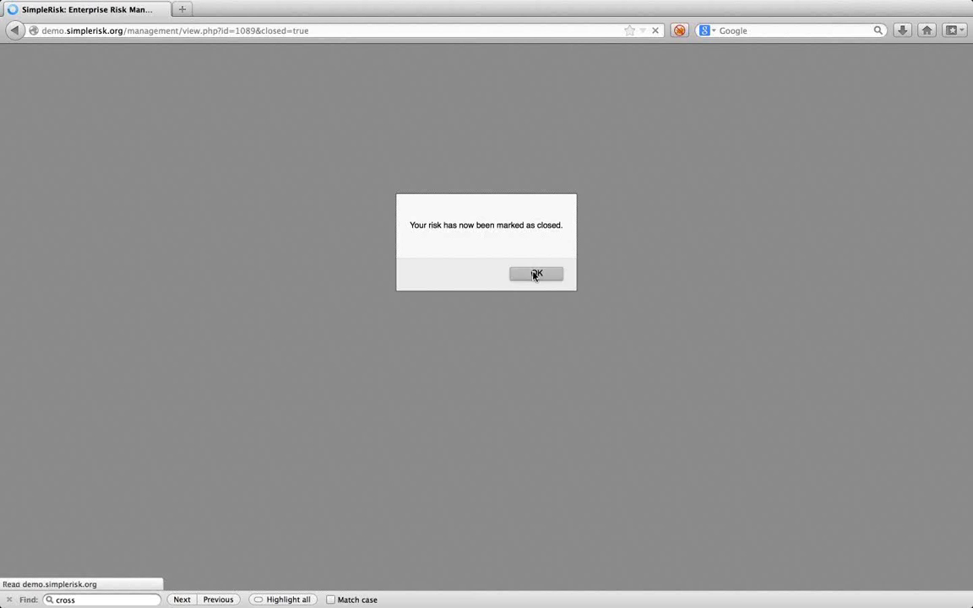
left_click(920, 94)
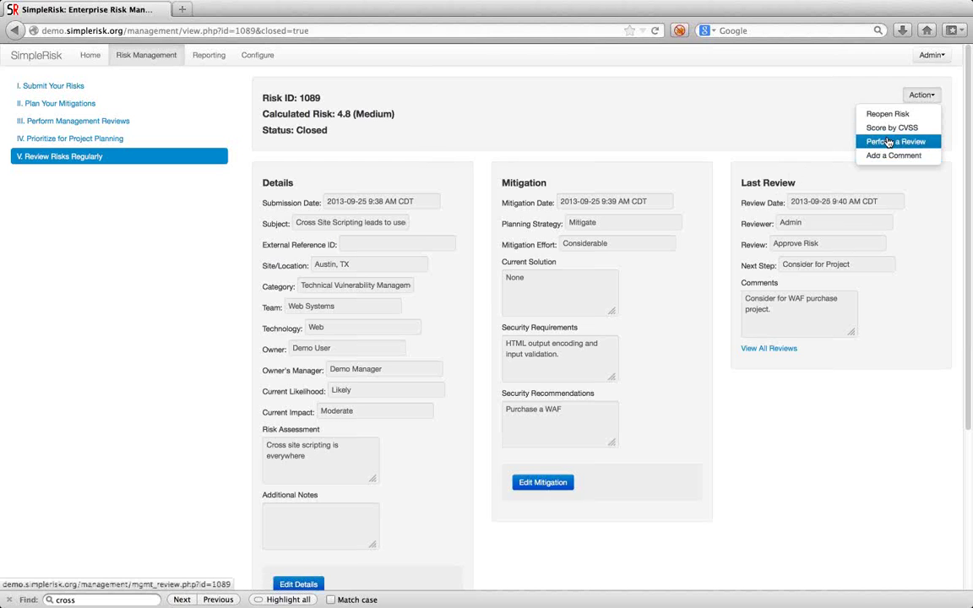
Comment 'The risk of XSS is really bad. Our users don't like this.' on risk 1089 and check it.
left_click(891, 156)
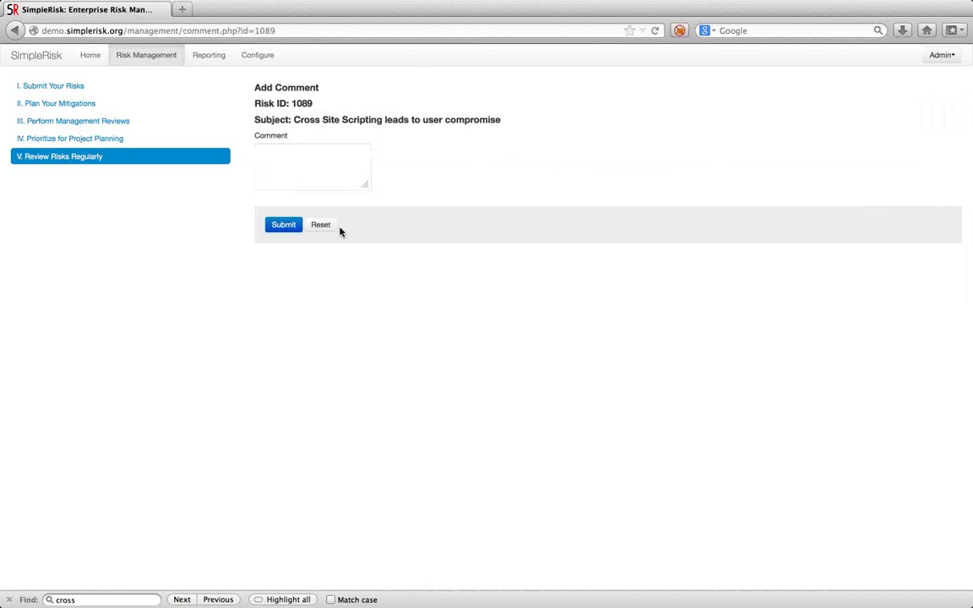
left_click(326, 166)
type("T")
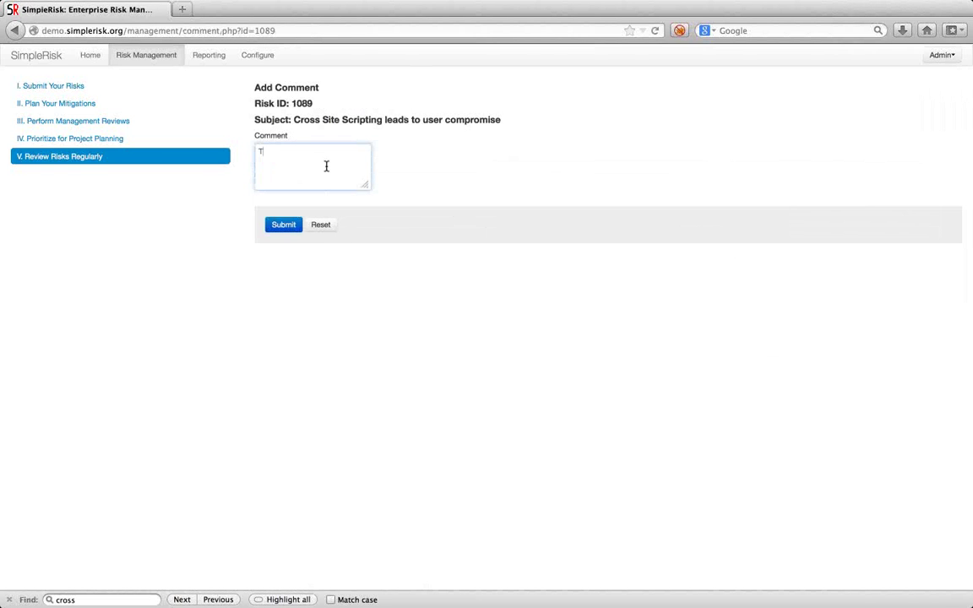
type("he risk of XSS is really bad. Our users don't l")
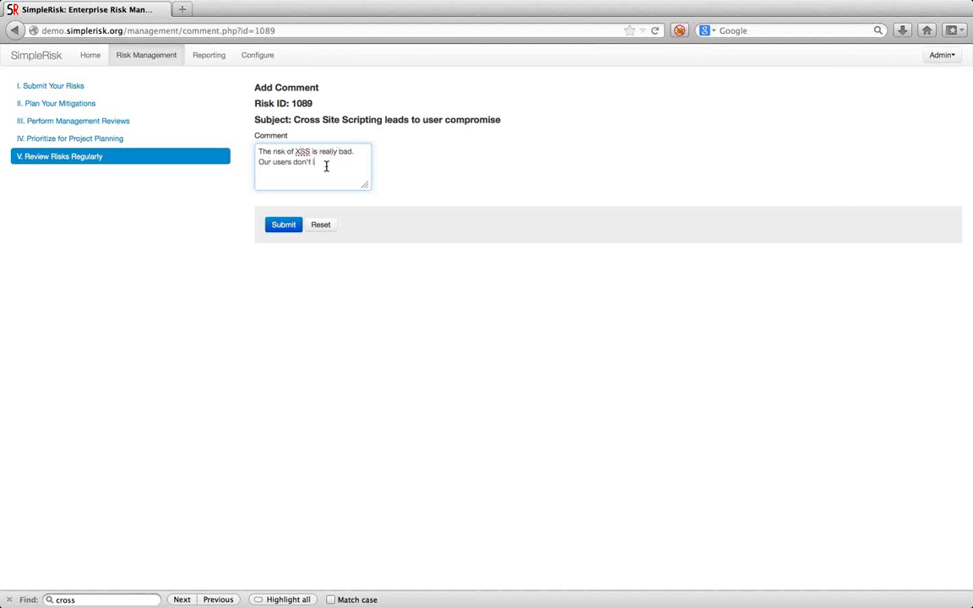
type("ike this.")
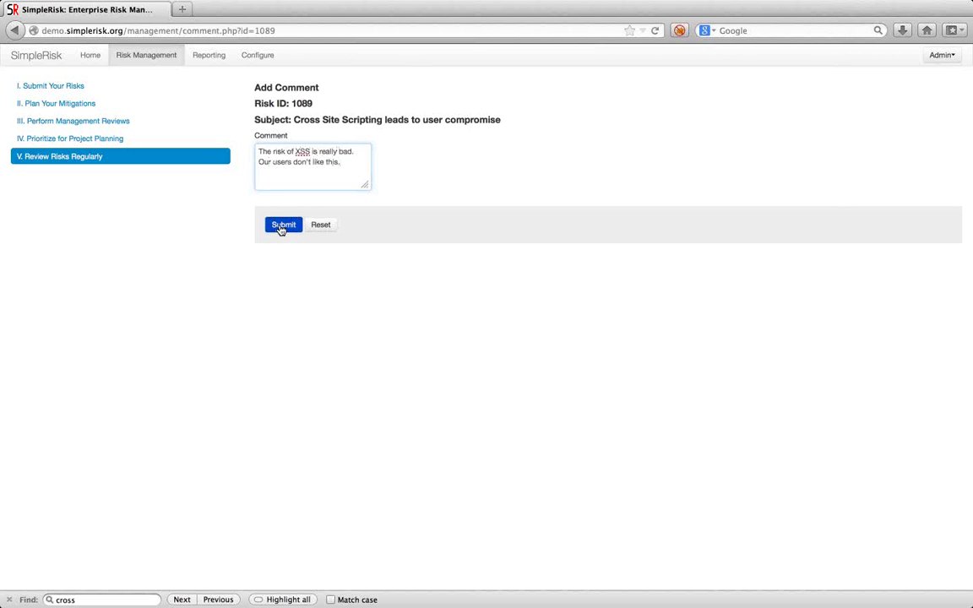
left_click(281, 226)
left_click(572, 277)
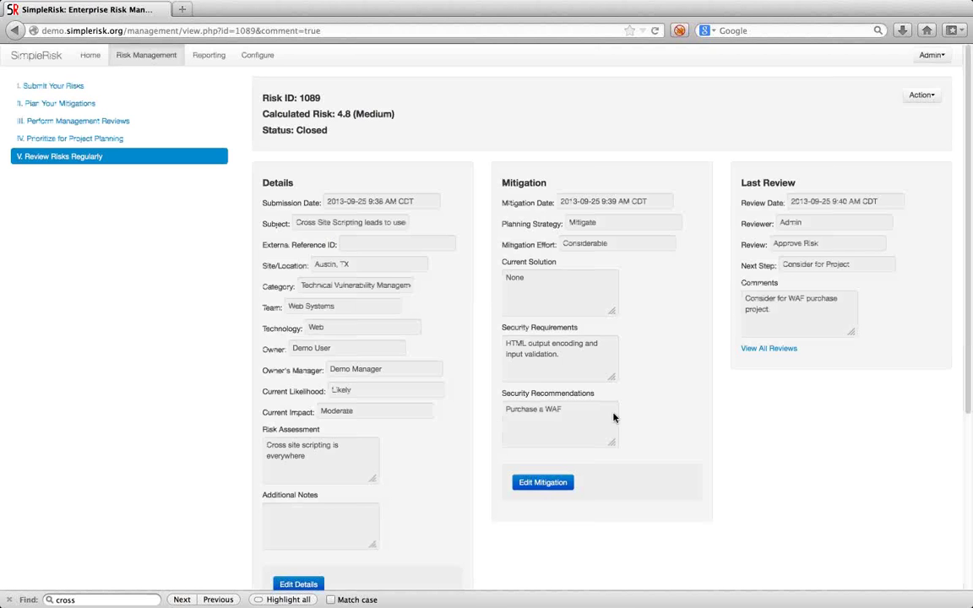
scroll(613, 417, "down", 5)
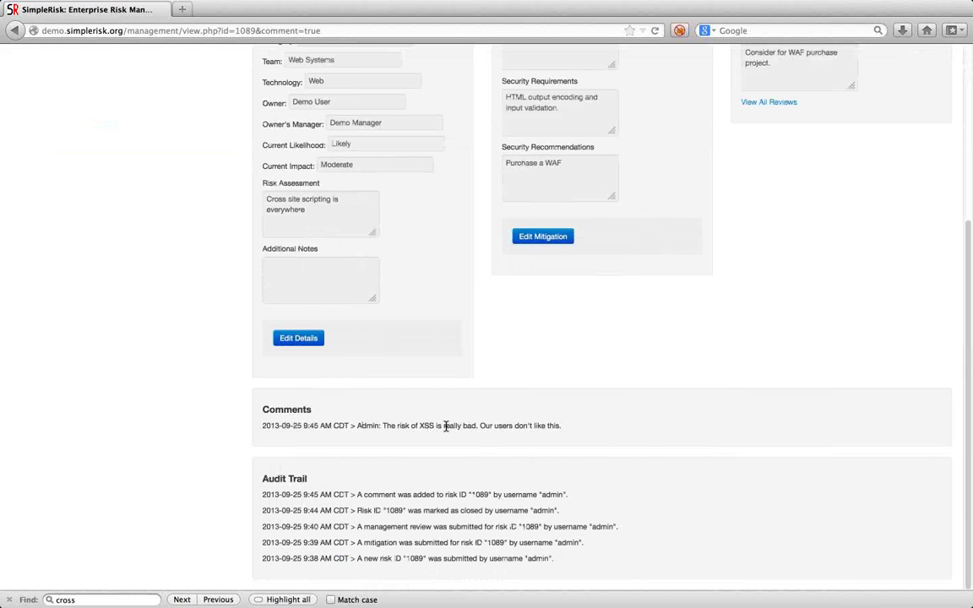
scroll(446, 426, "up", 5)
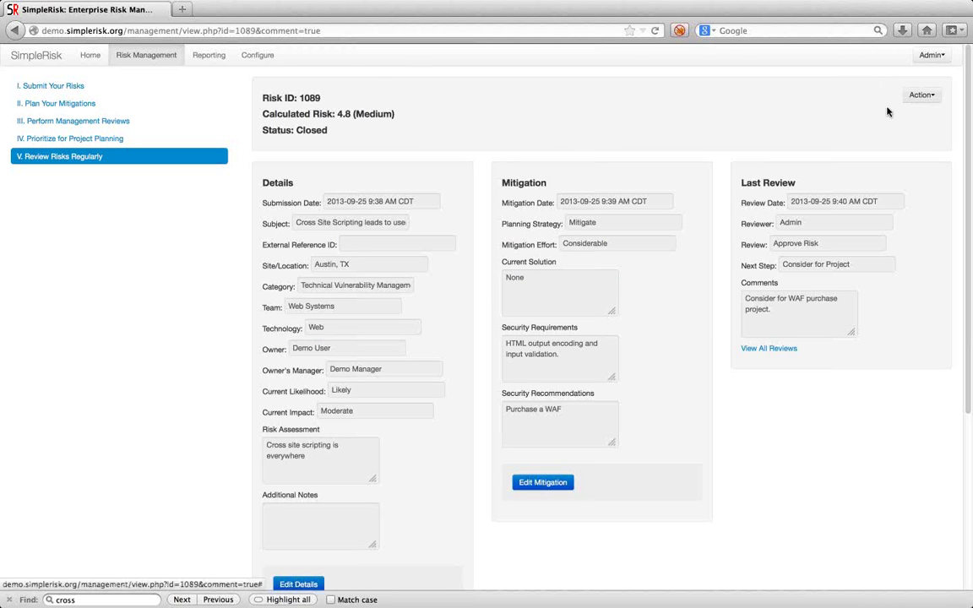
left_click(923, 95)
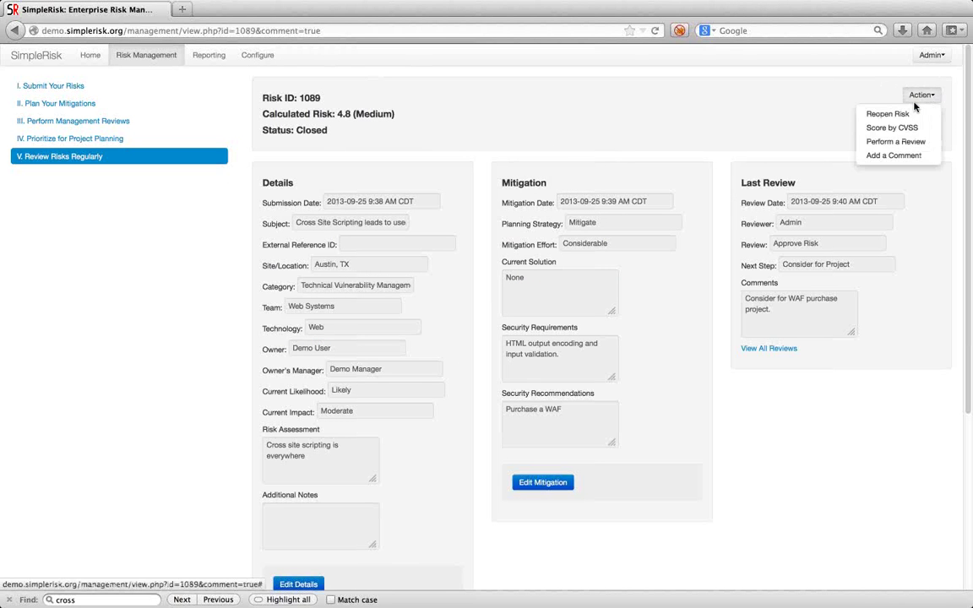
left_click(726, 126)
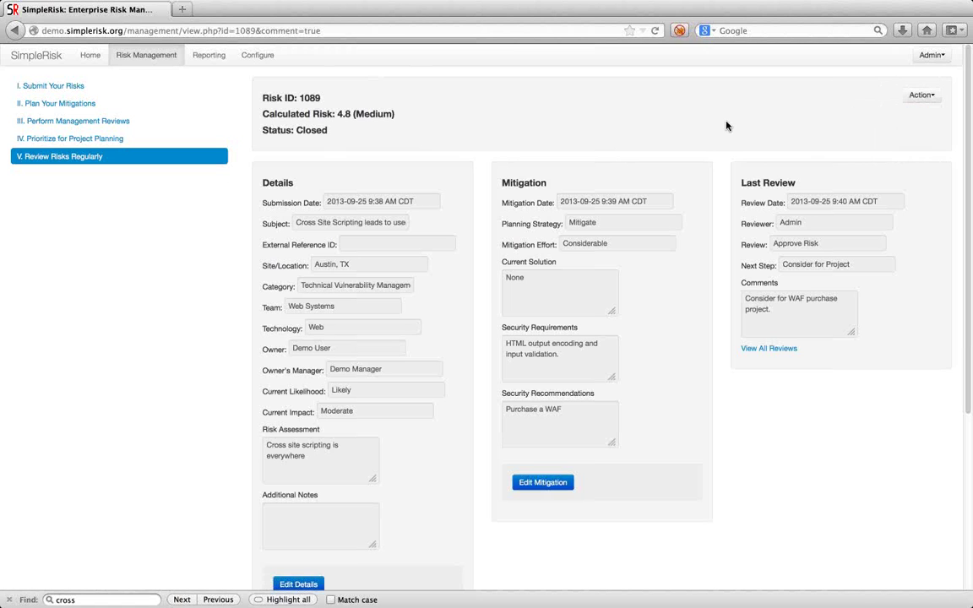
View the admin user's profile, then go to the Reporting risk dashboard.
left_click(931, 55)
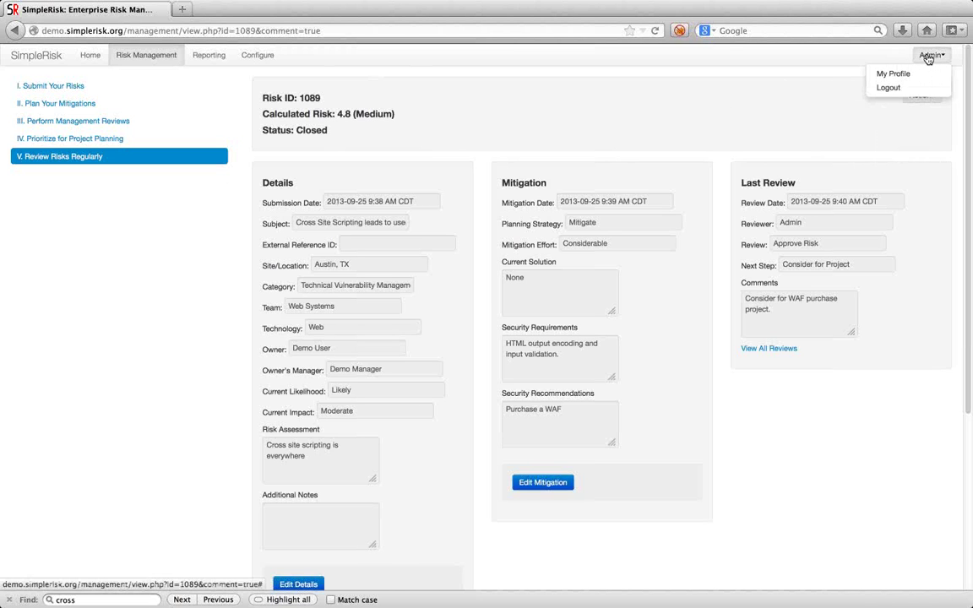
left_click(913, 73)
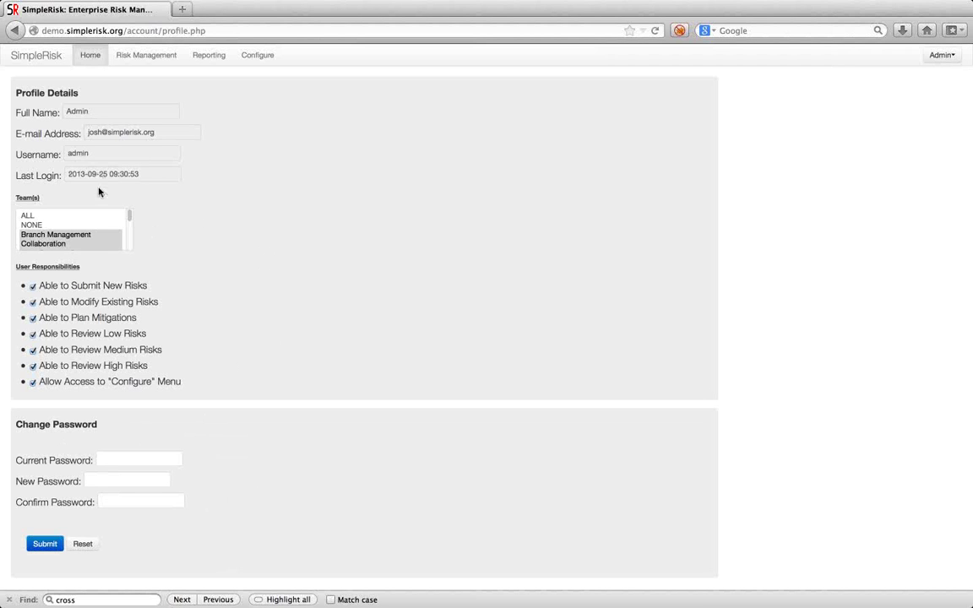
left_click(214, 57)
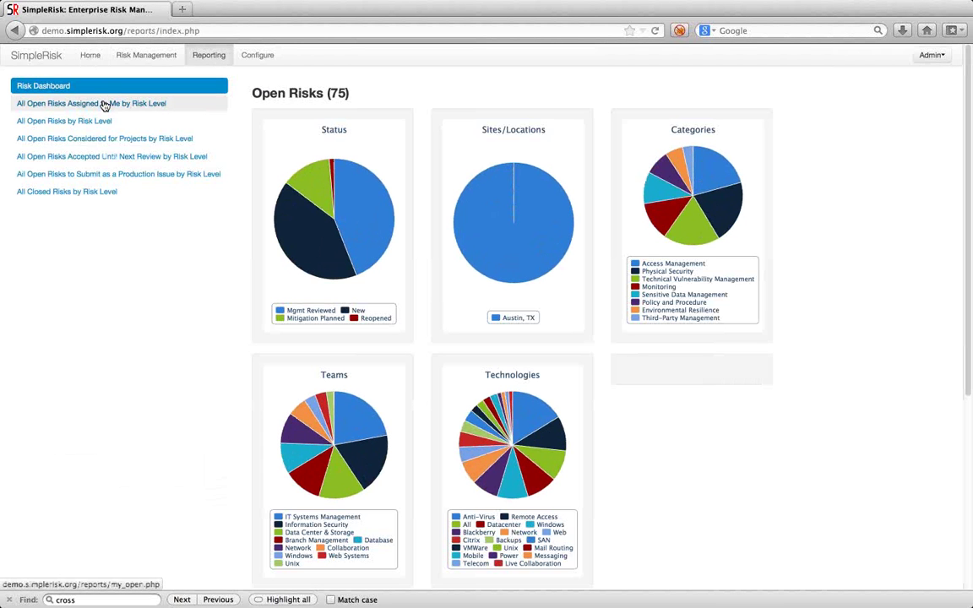
Review the My Open Risks and All Open Risks by Risk Level reports.
left_click(103, 104)
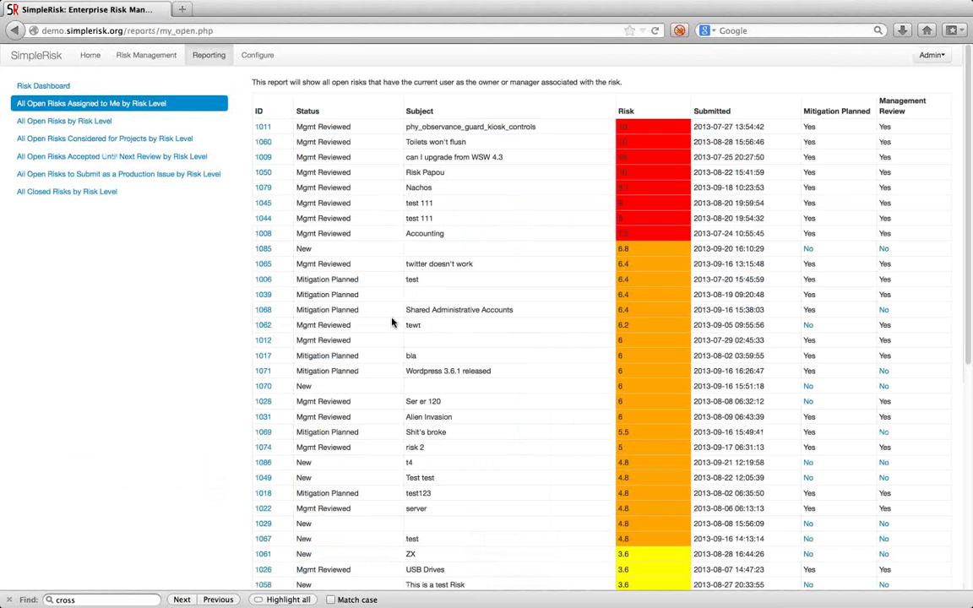
scroll(377, 319, "down", 1)
scroll(378, 320, "down", 5)
scroll(378, 319, "up", 5)
left_click(98, 122)
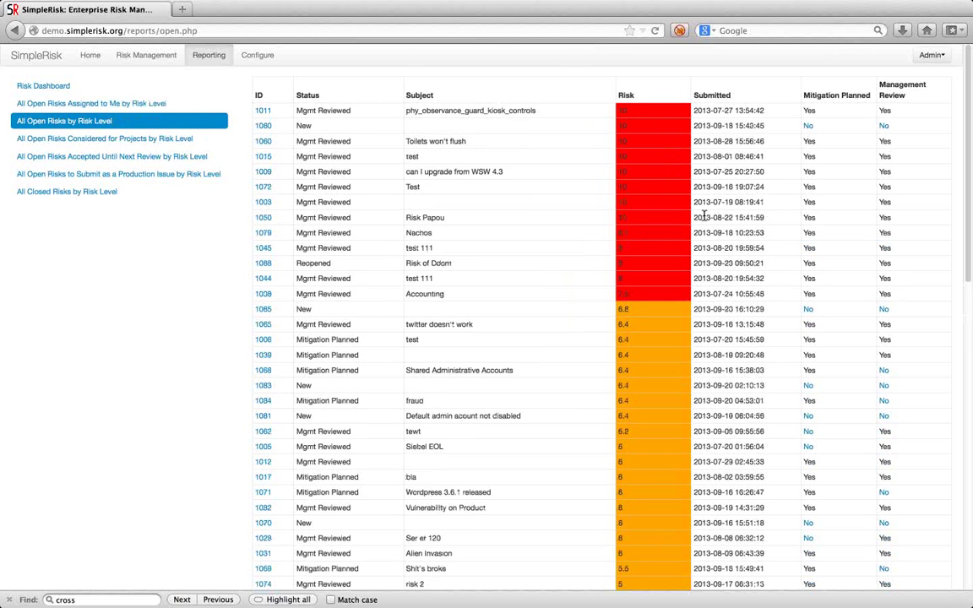
scroll(775, 324, "down", 15)
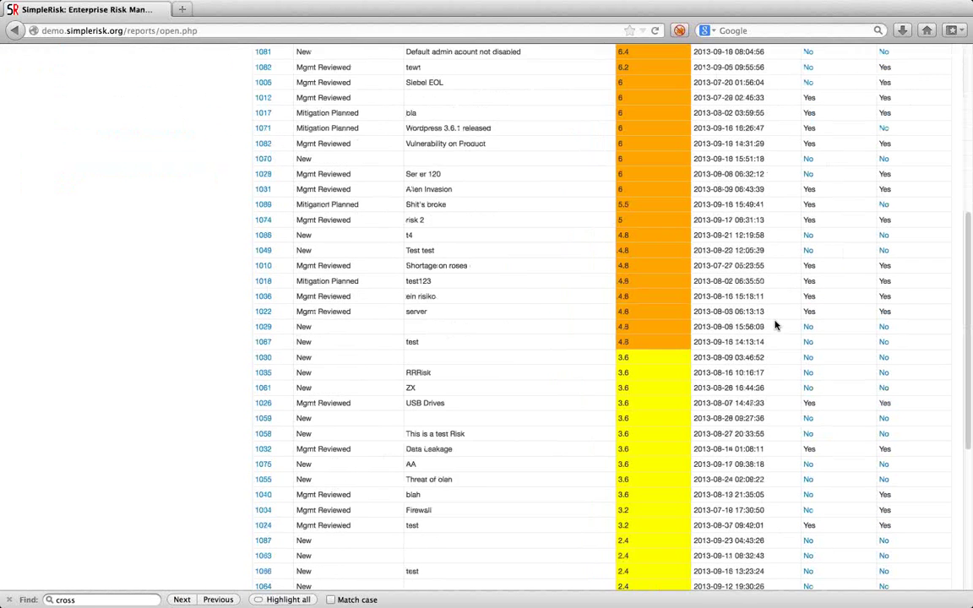
scroll(776, 325, "up", 20)
View the project, accepted, production-issue and All Closed Risks by Risk Level reports.
left_click(119, 140)
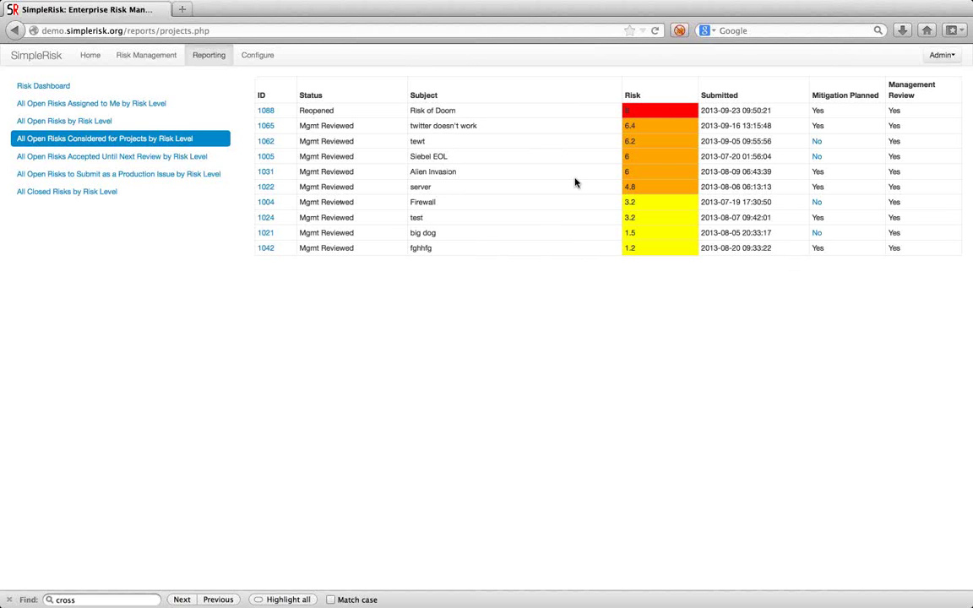
left_click(115, 159)
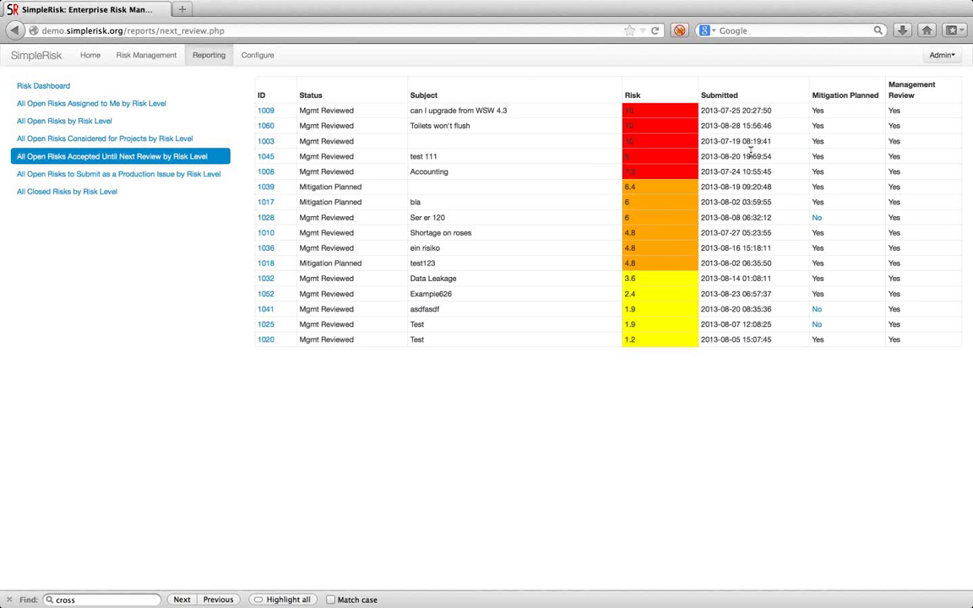
left_click(62, 178)
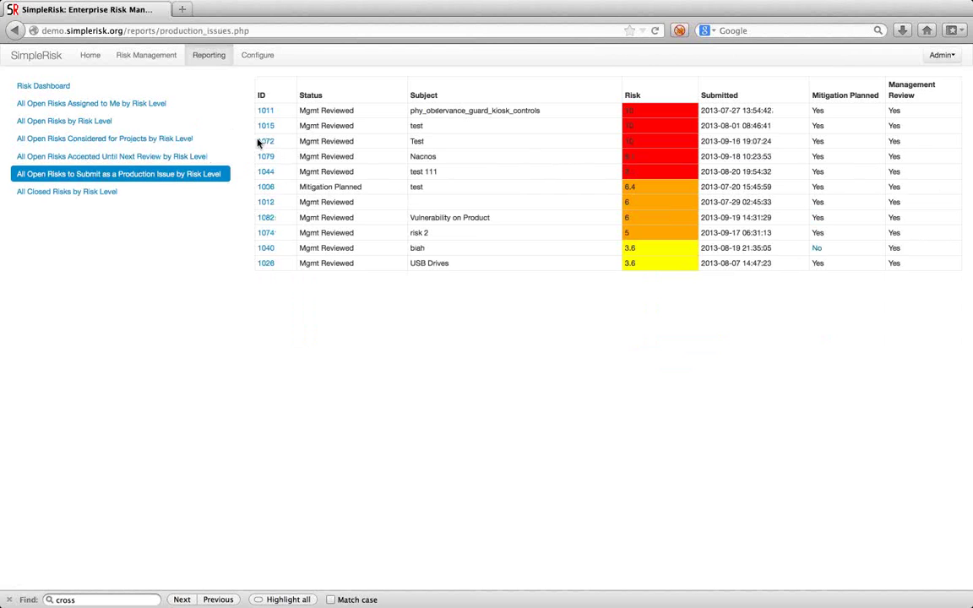
left_click(132, 194)
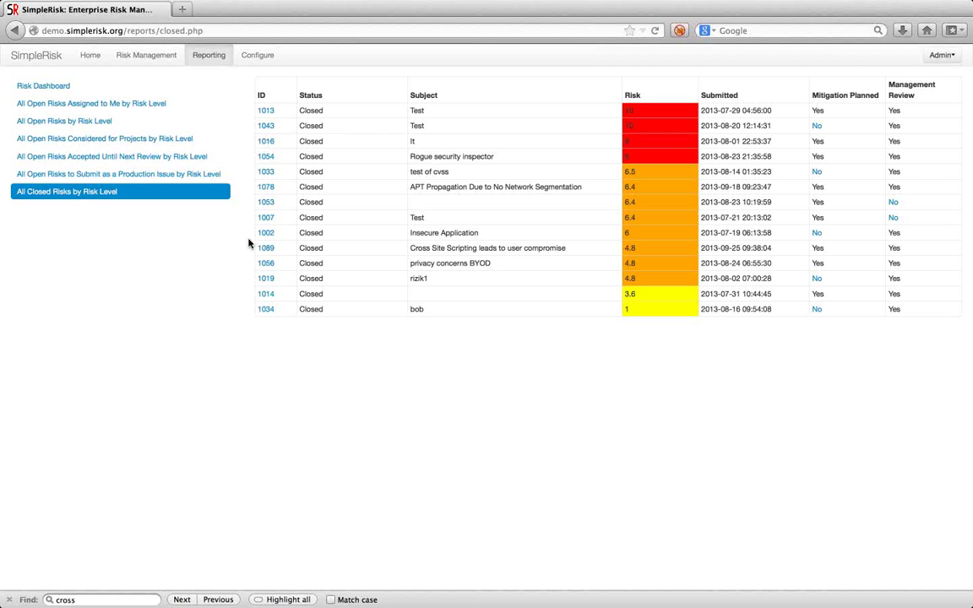
key("ctrl+Left")
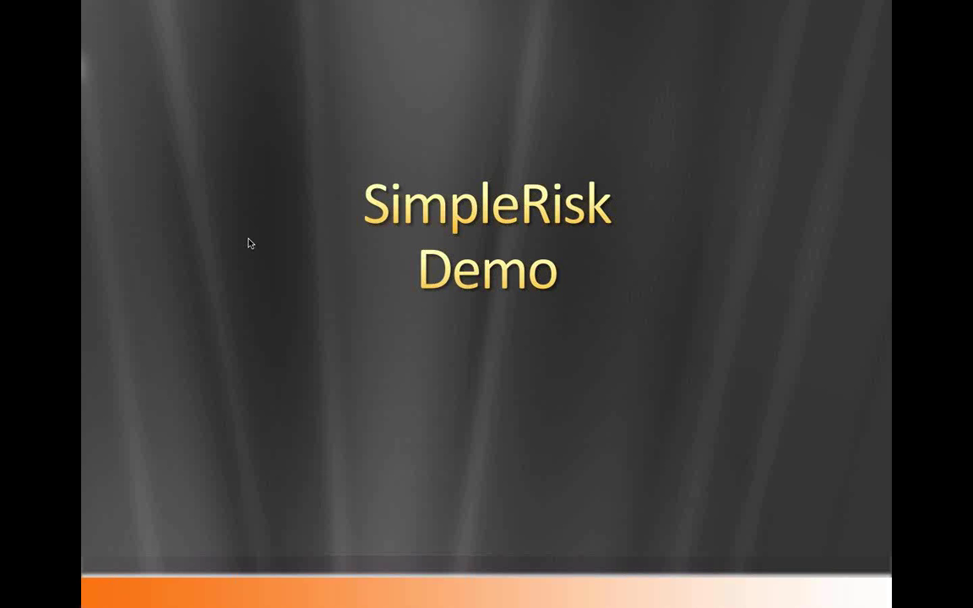
Advance the slideshow to the About SimpleRisk slide.
left_click(250, 243)
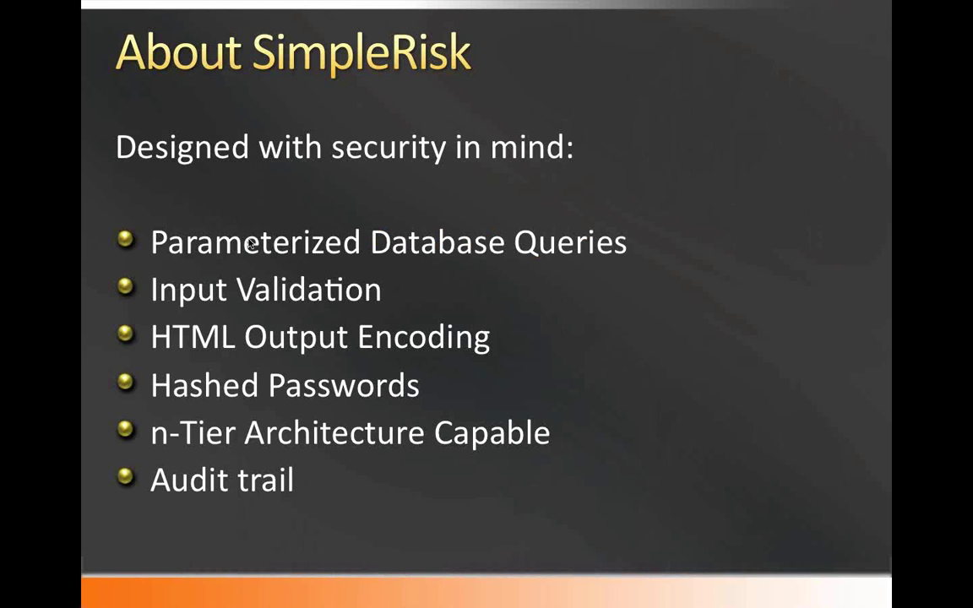